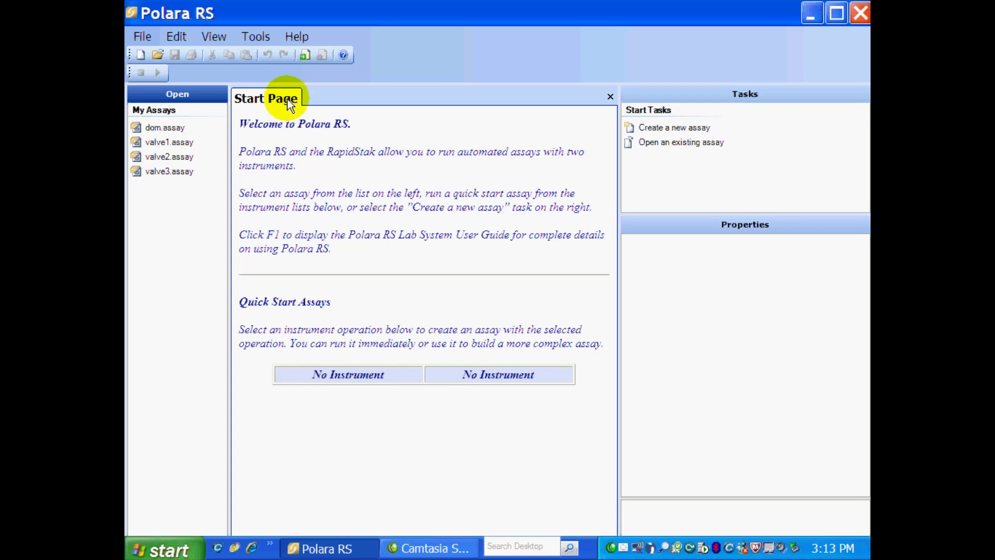
- Go to the Equipment settings in Tools > Options and bring up the RapidStak configuration
click(263, 35)
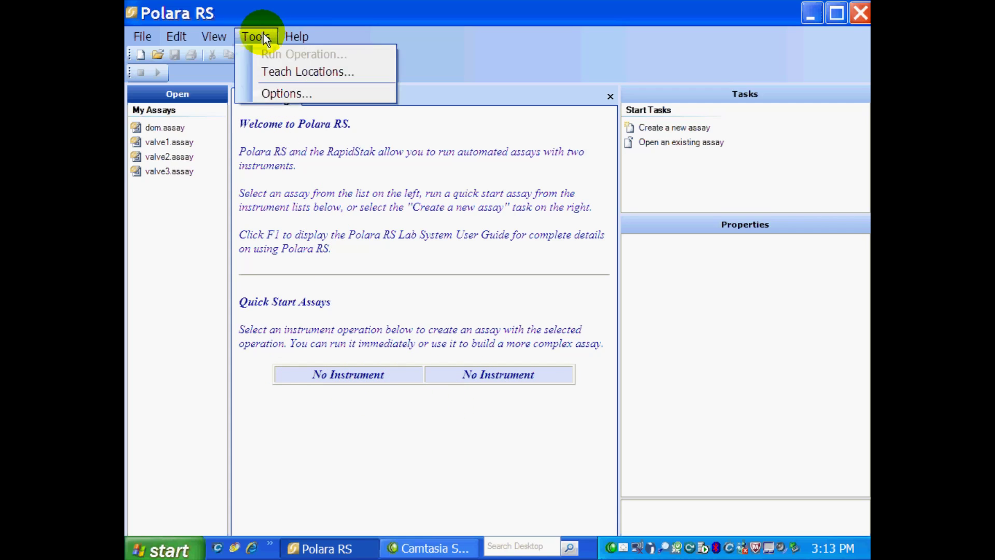
click(270, 93)
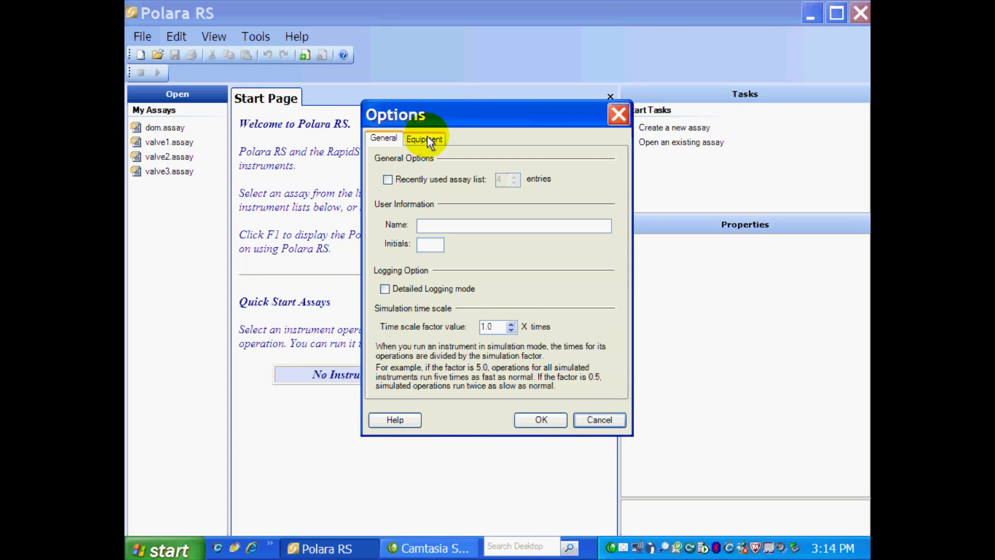
click(427, 139)
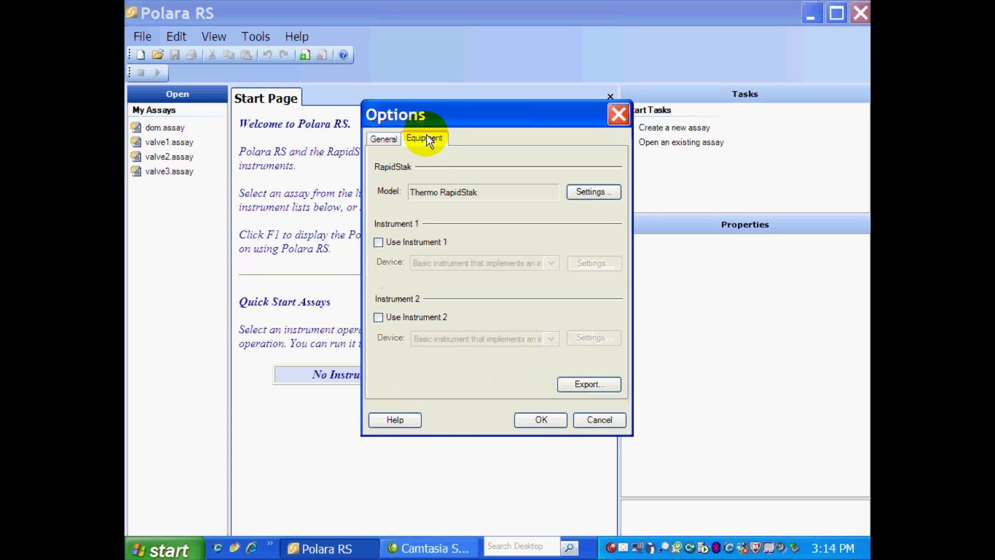
click(592, 192)
- Switch the RapidStak from Simulation to Normal mode, keeping model RapidStak and port COM8, and confirm
click(589, 192)
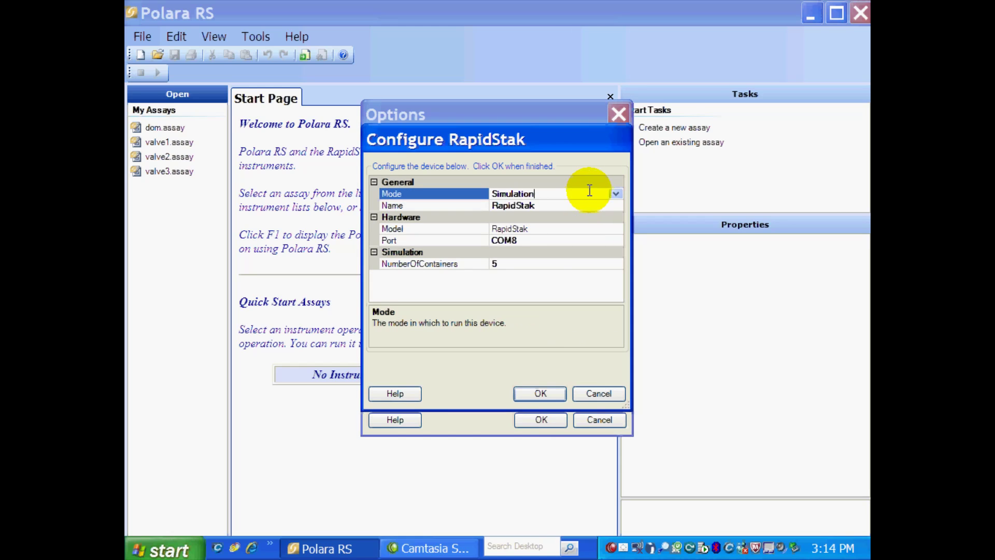
click(615, 193)
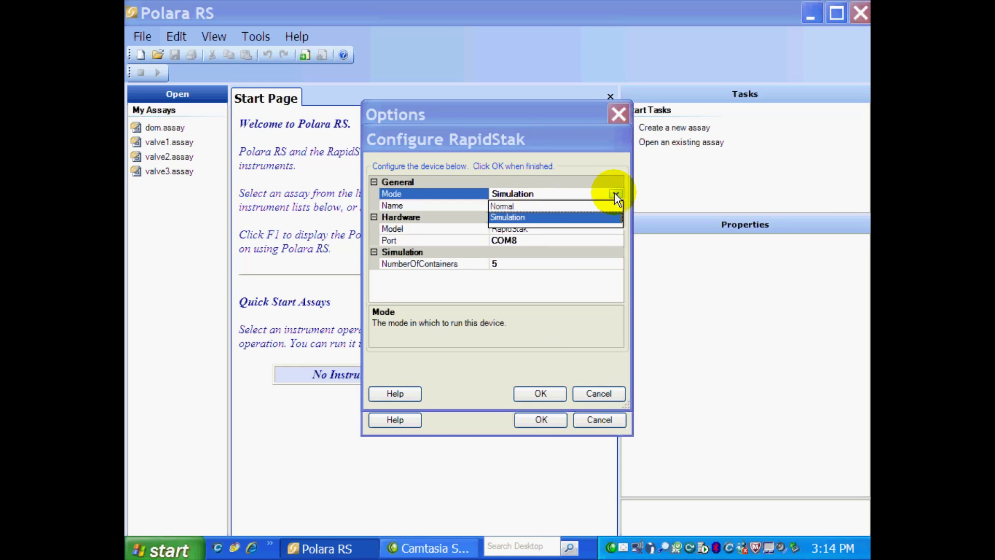
click(522, 207)
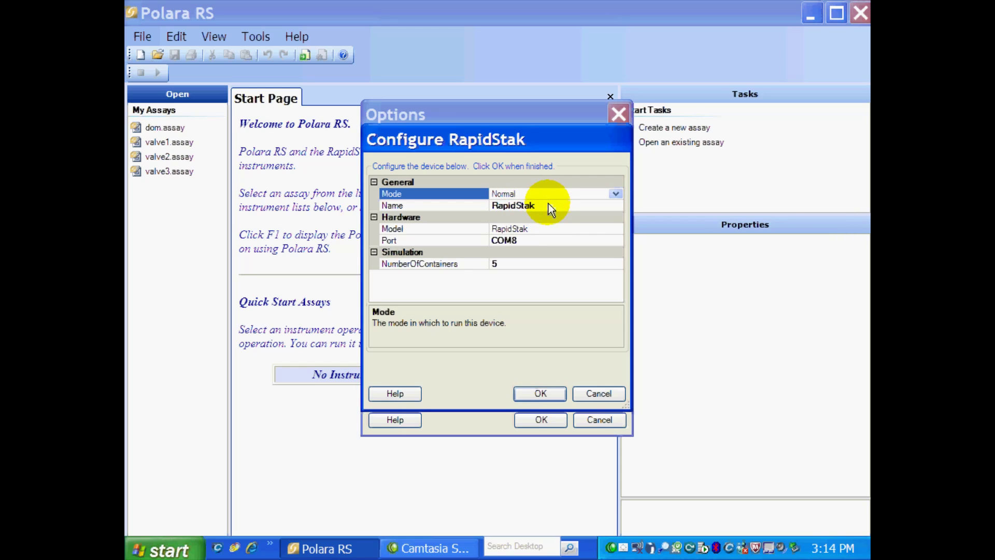
click(548, 203)
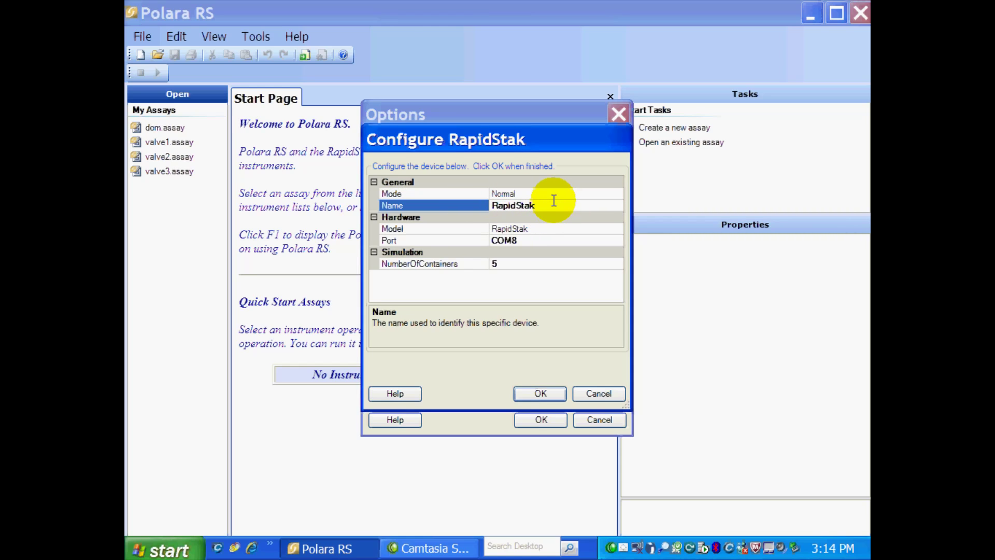
click(544, 228)
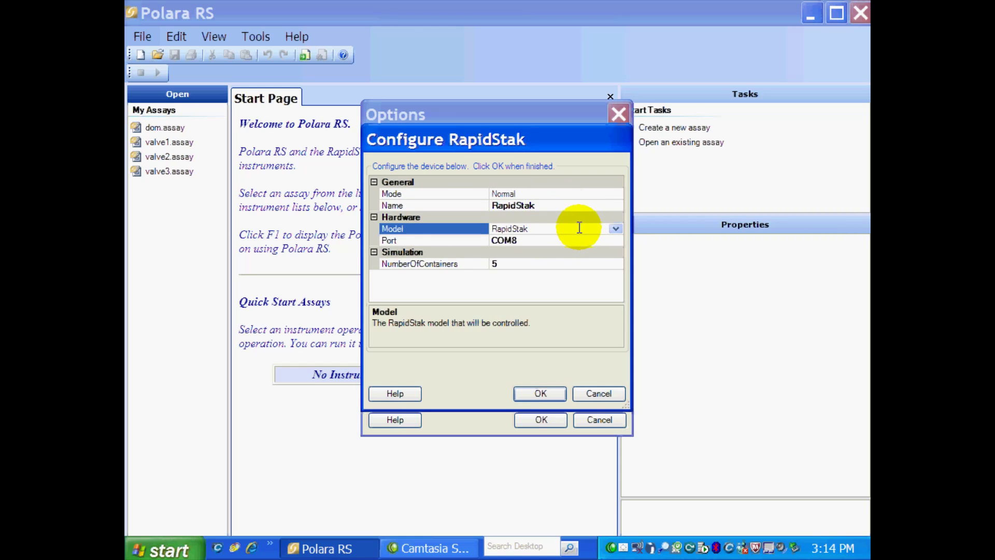
click(616, 229)
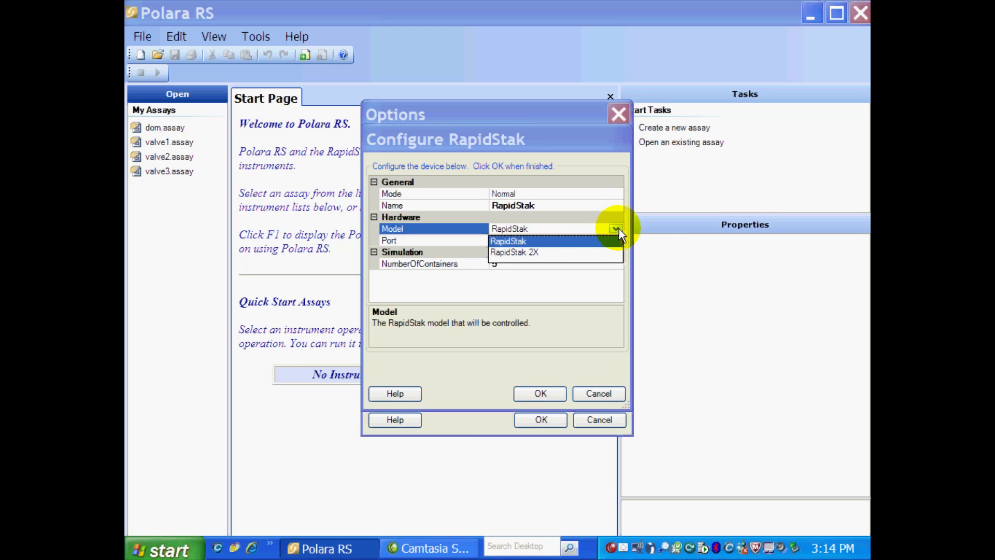
click(530, 240)
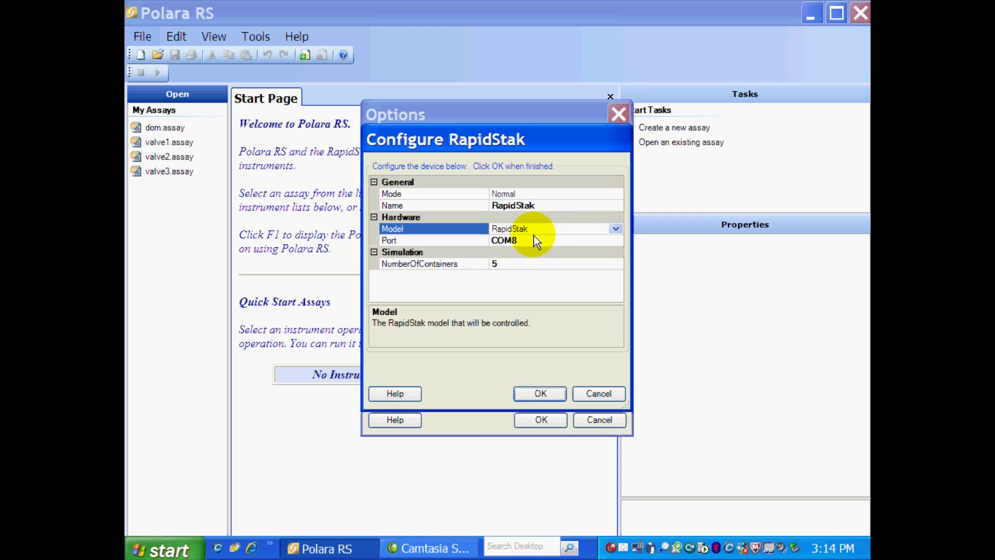
click(529, 240)
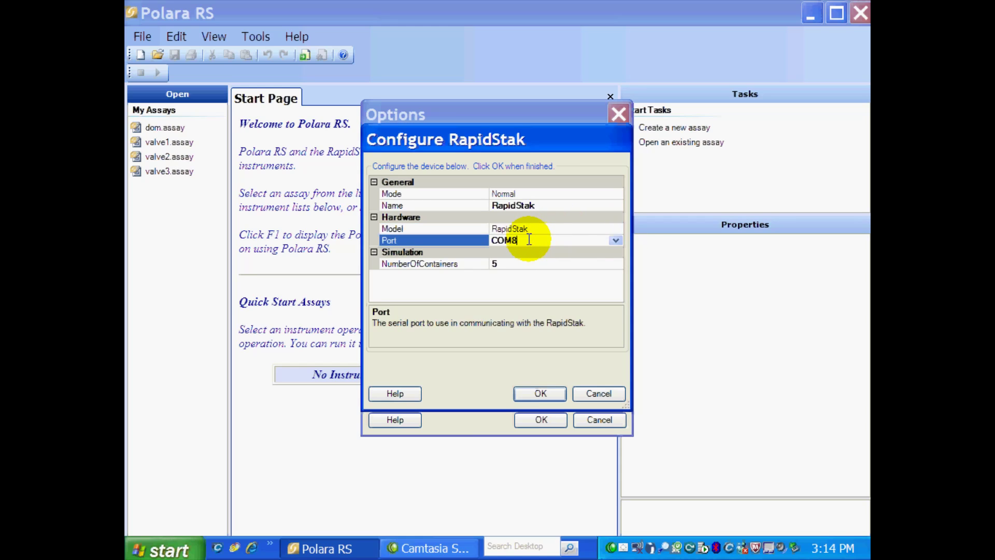
click(615, 240)
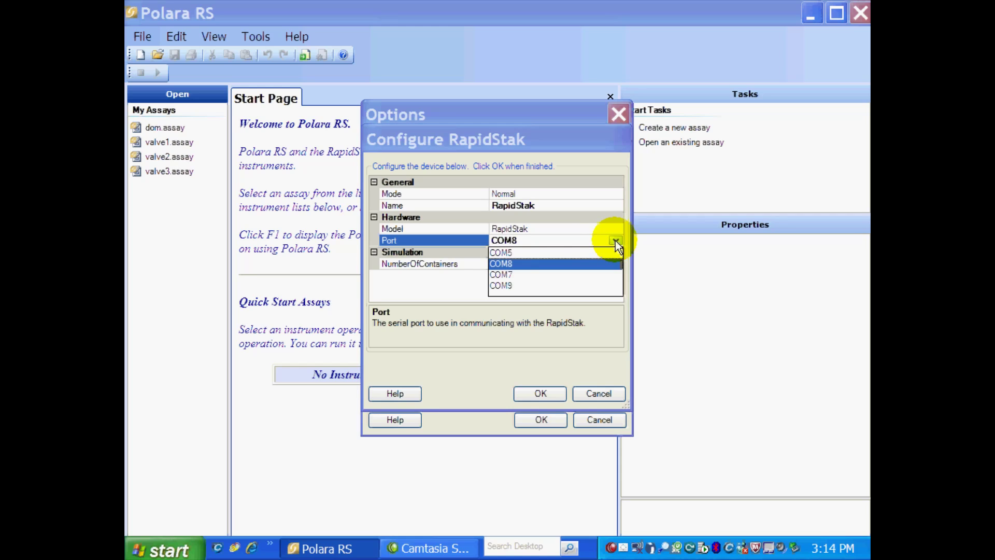
click(502, 263)
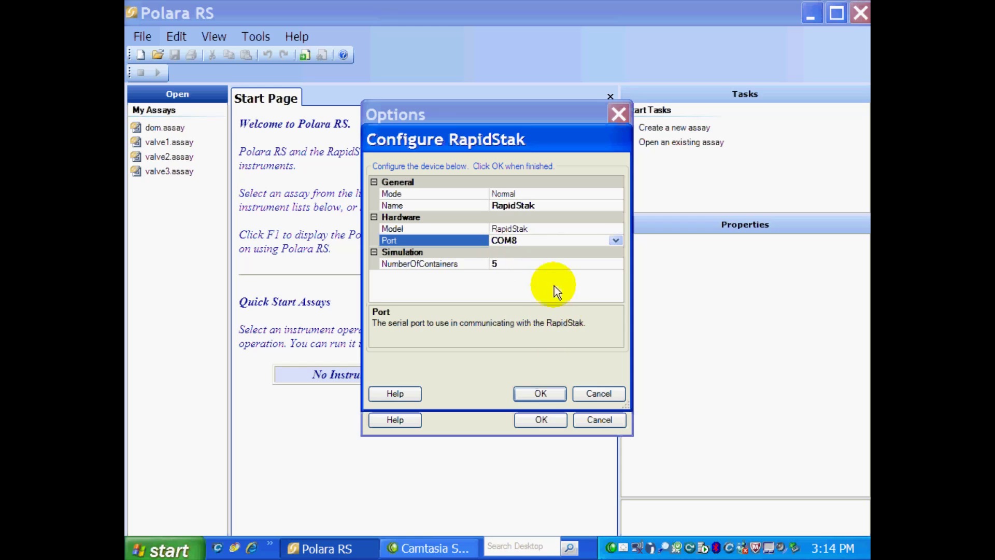
click(542, 394)
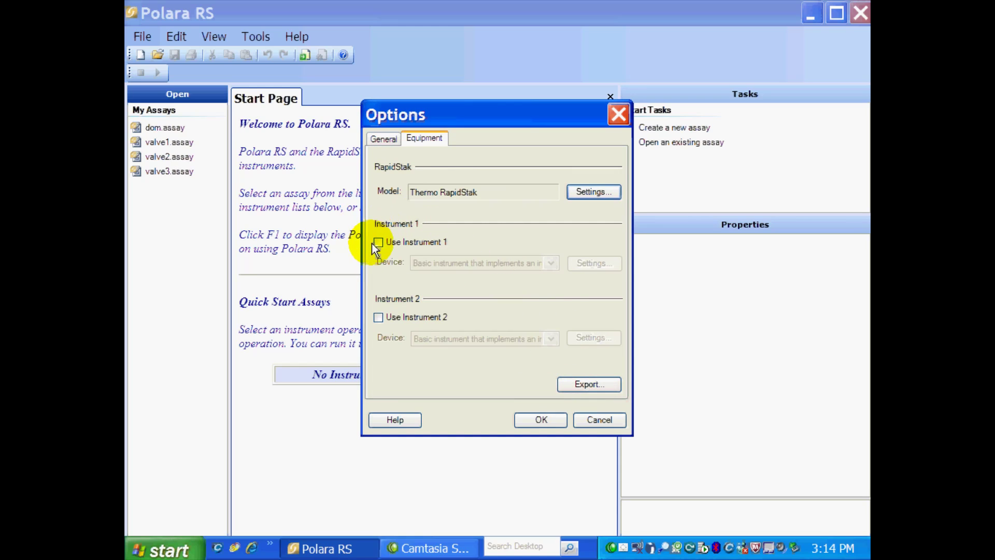
- Enable Instrument 1 as the Microscan MS-3 Laser Scanner
click(377, 242)
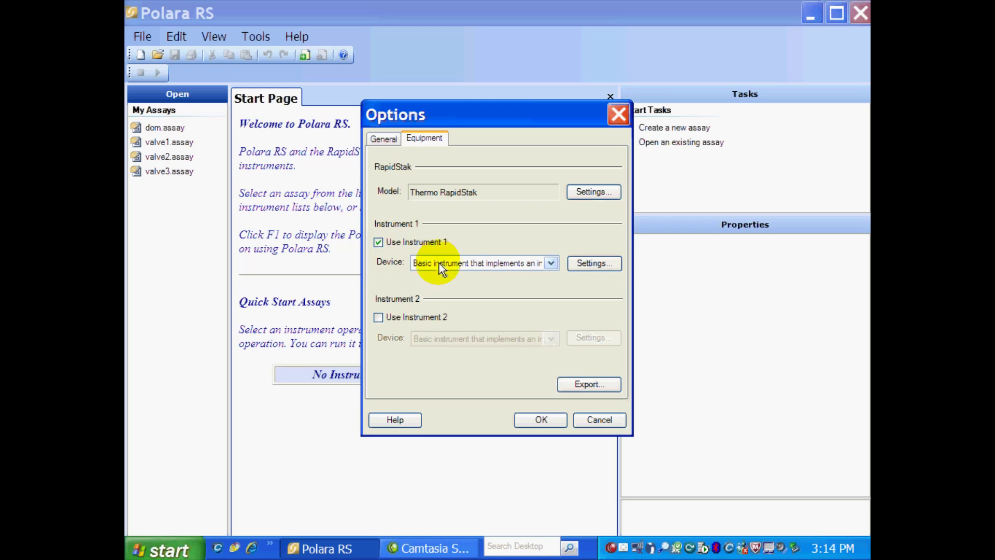
click(550, 264)
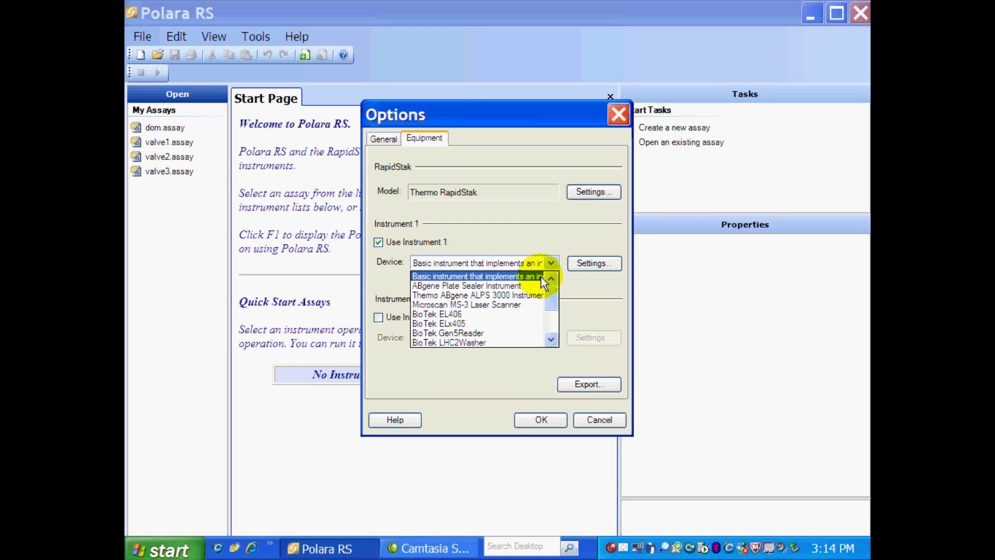
click(528, 305)
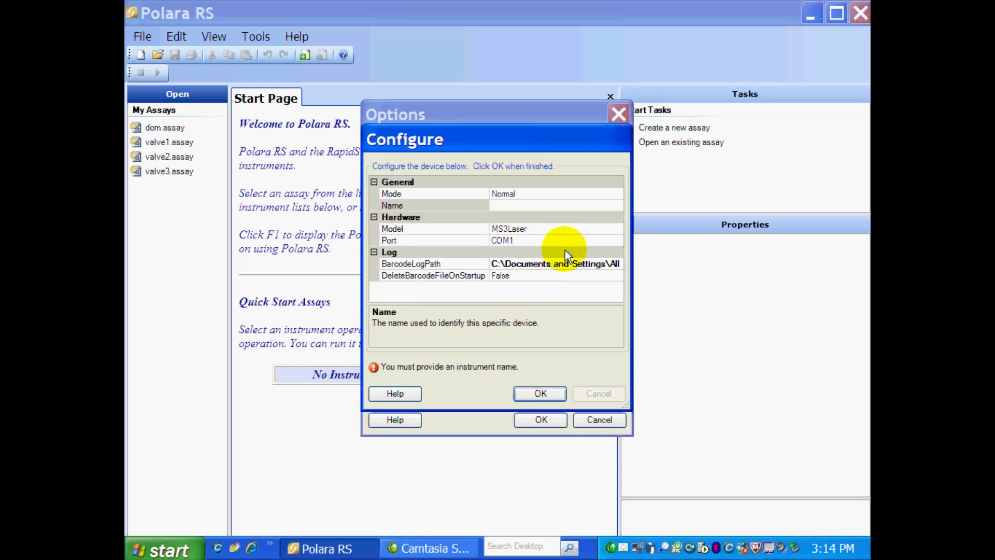
- Name the scanner 'barcode', set its port to COM7, enable DeleteBarcodeFileOnStartup, and confirm
click(546, 191)
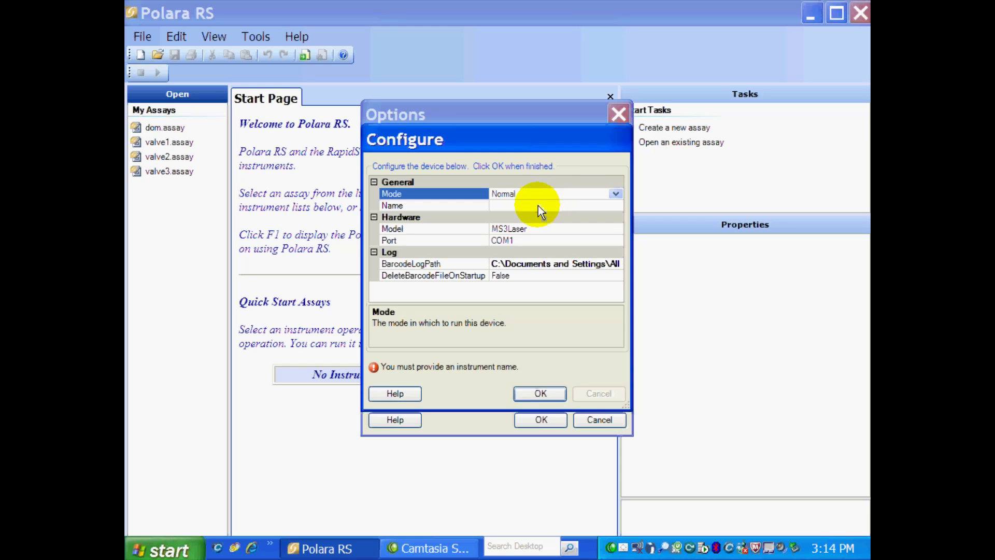
click(538, 205)
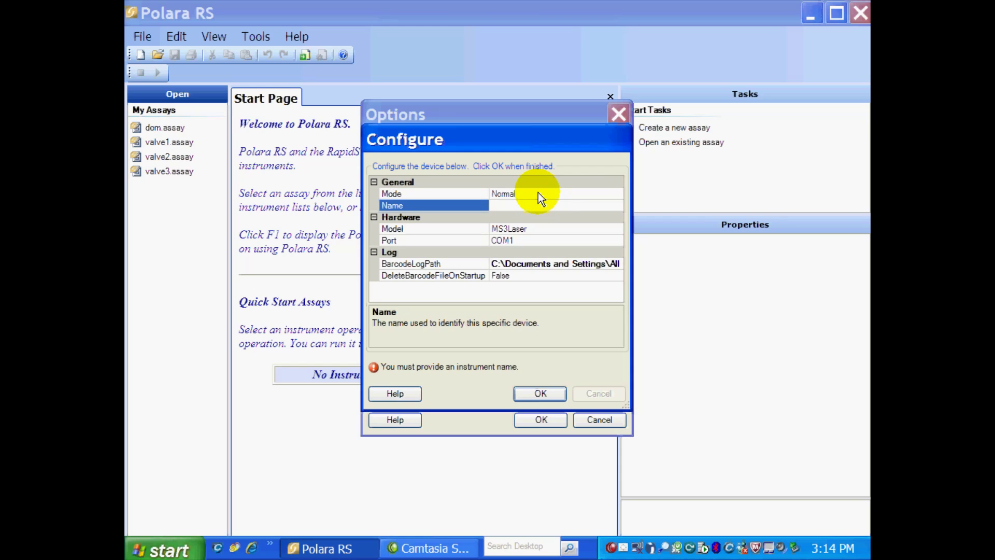
text(barcode)
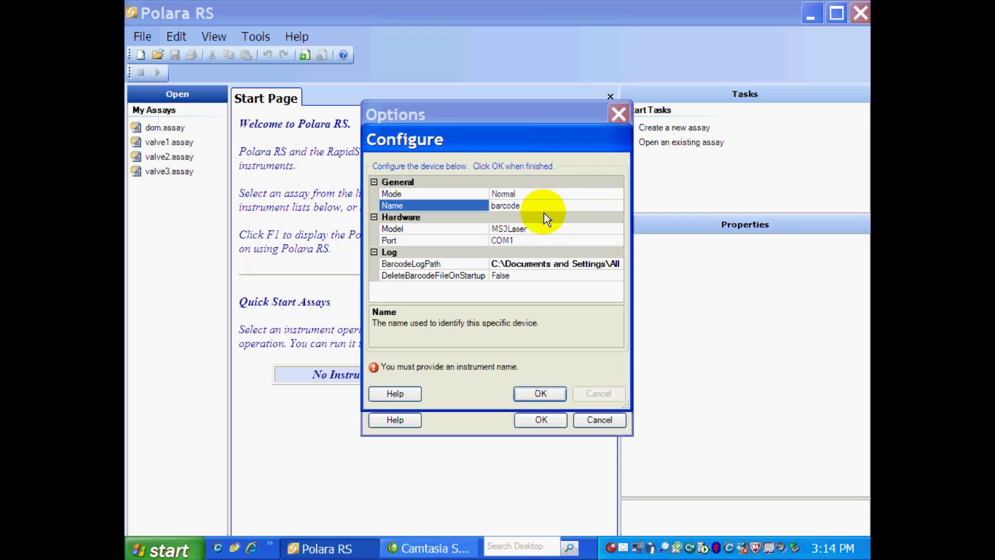
click(545, 228)
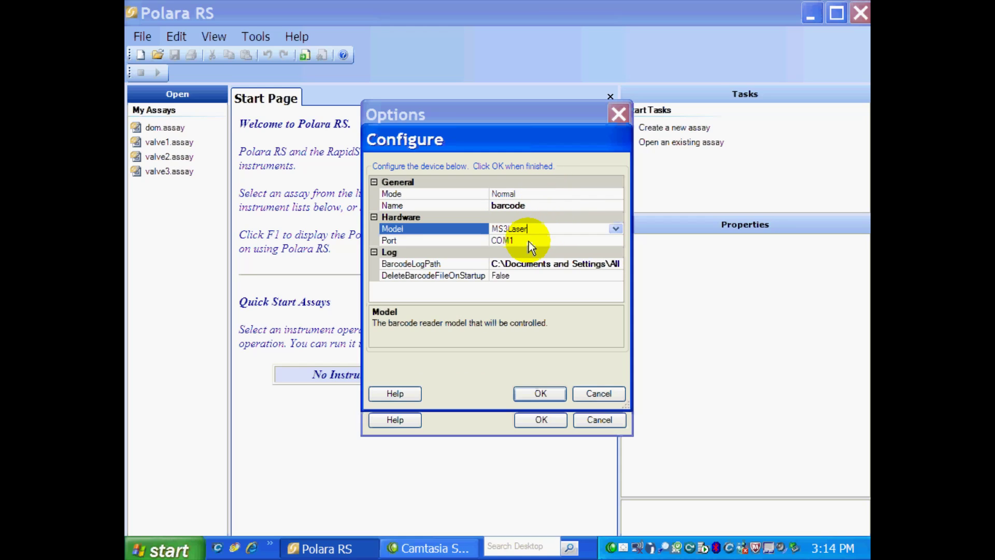
click(529, 242)
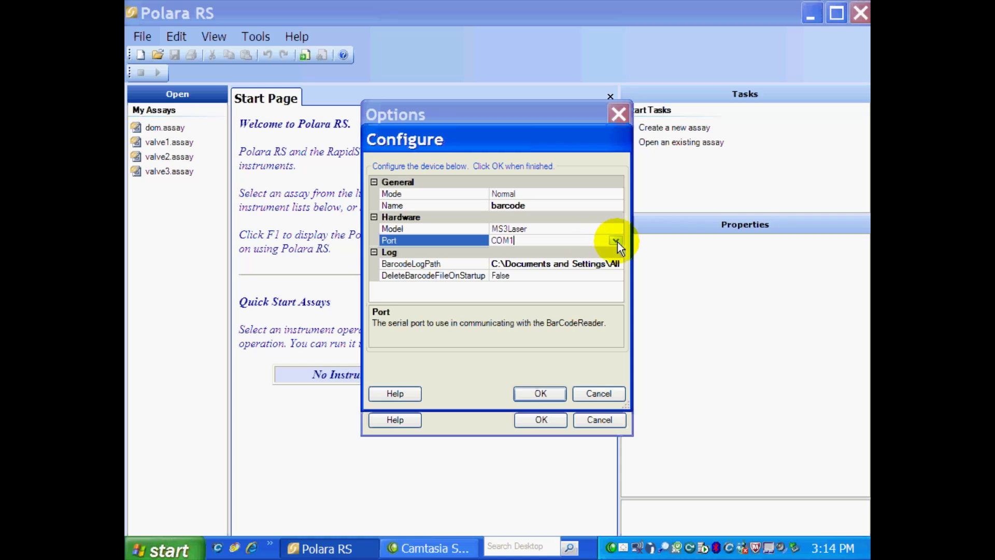
click(616, 240)
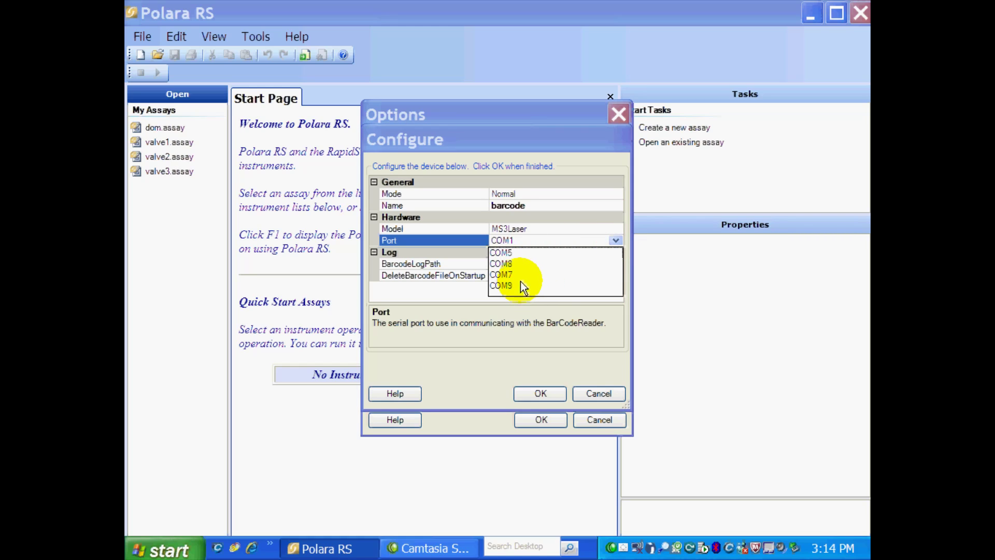
click(508, 274)
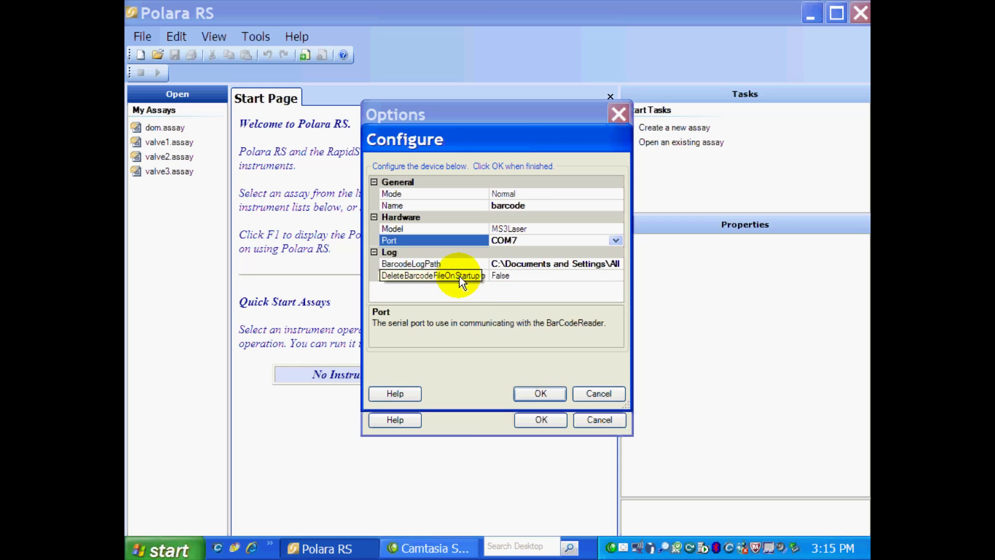
click(509, 276)
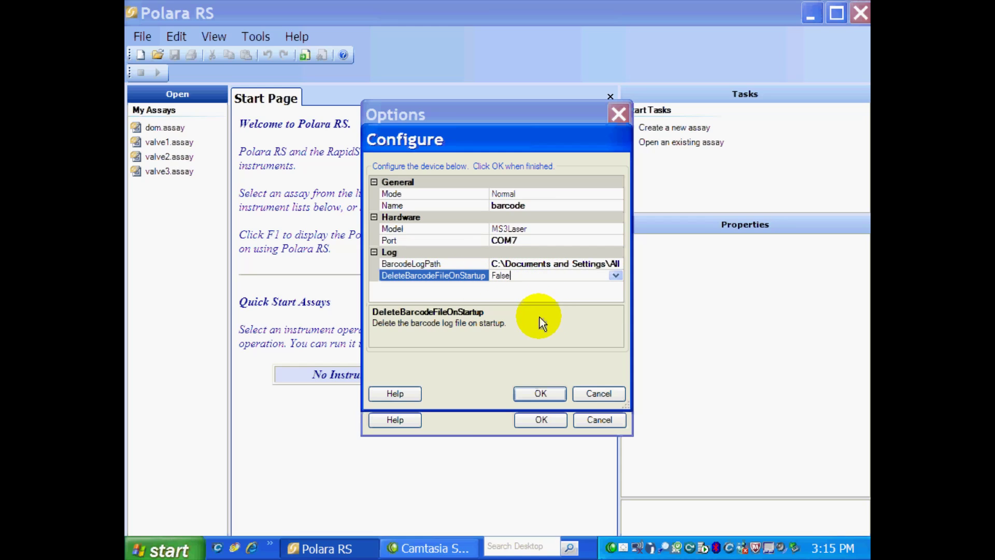
click(539, 393)
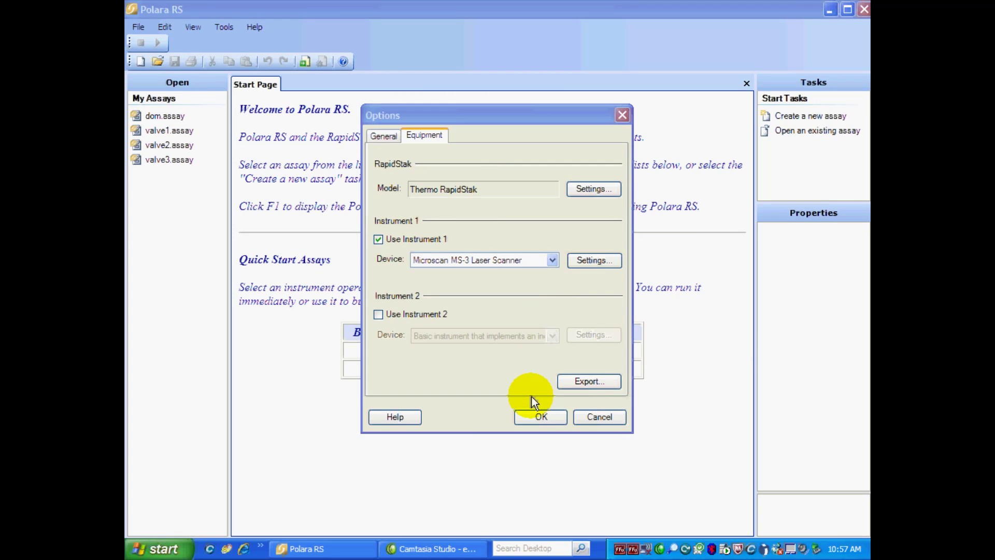
- Enable Instrument 2 and bring up its list of available devices
click(378, 314)
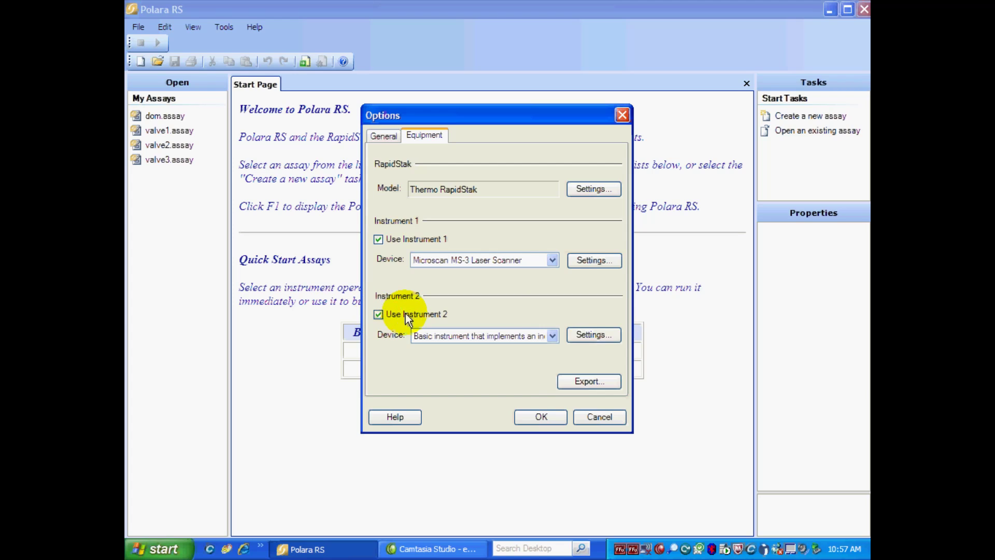
click(552, 336)
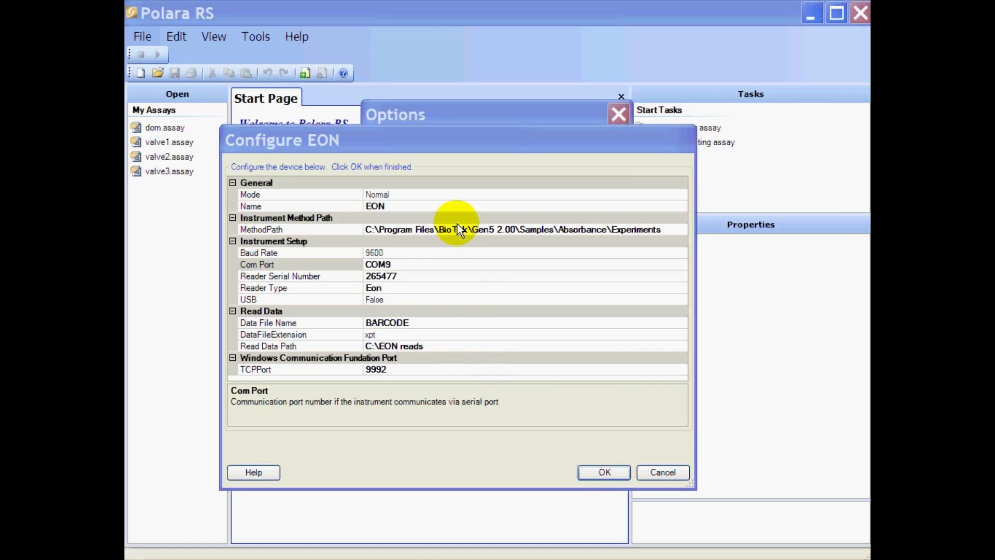
click(430, 194)
click(679, 195)
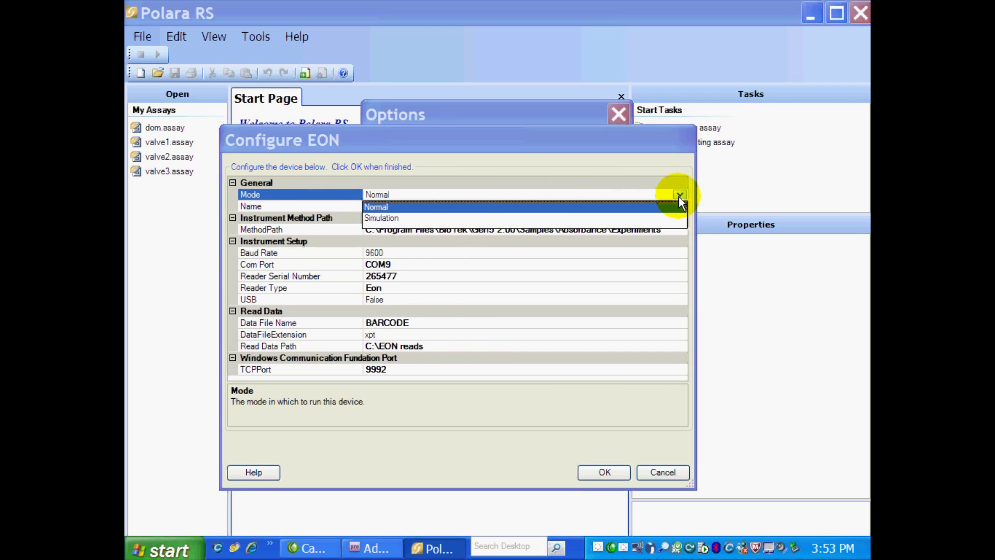
click(415, 206)
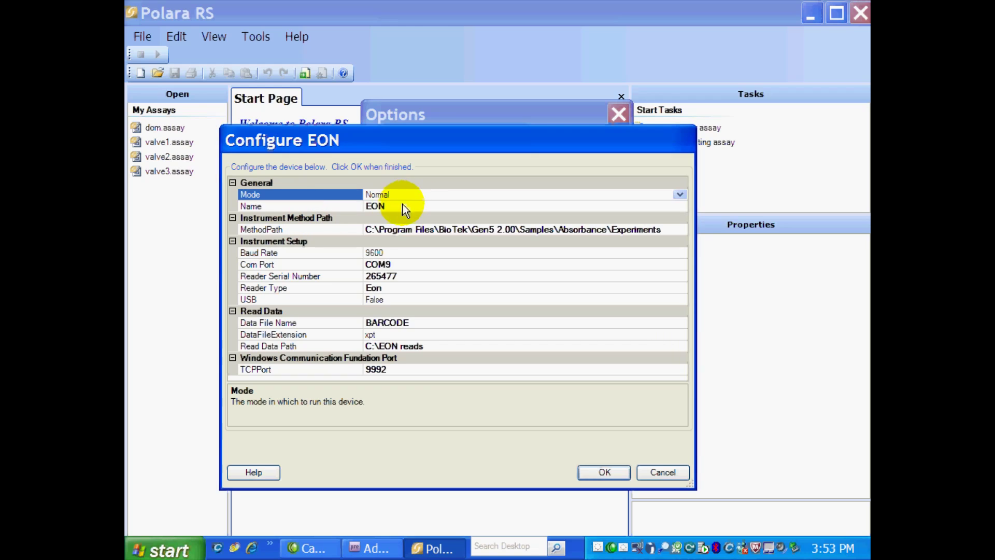
click(390, 205)
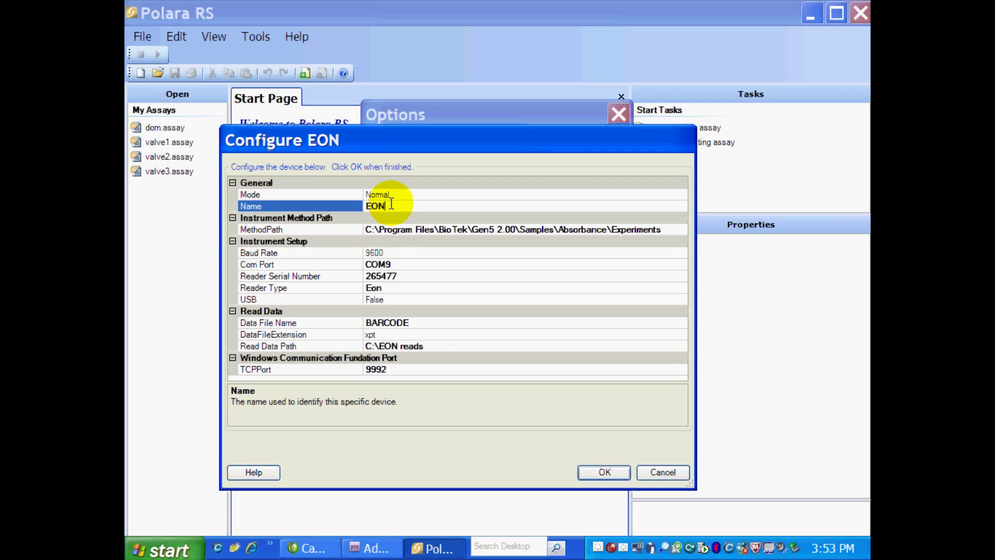
click(354, 230)
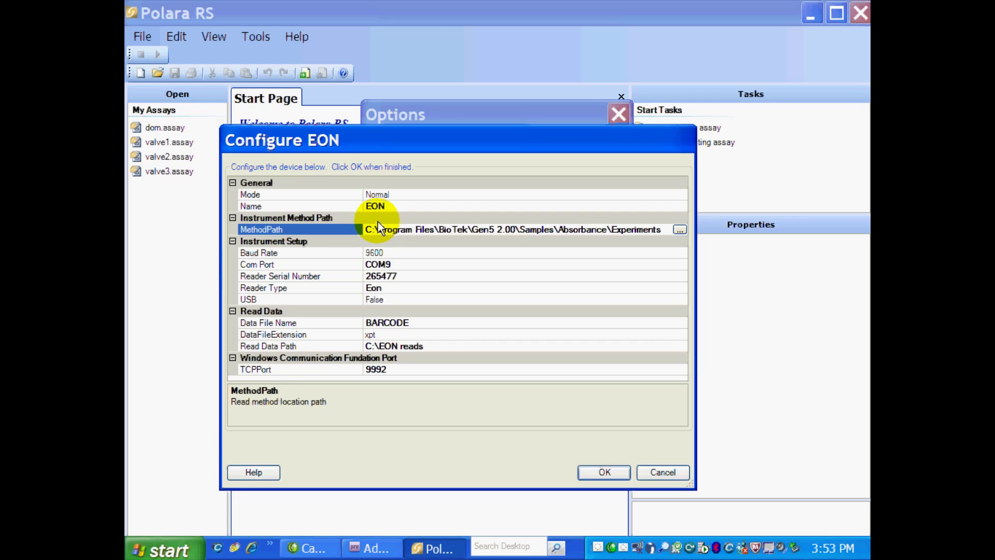
click(679, 230)
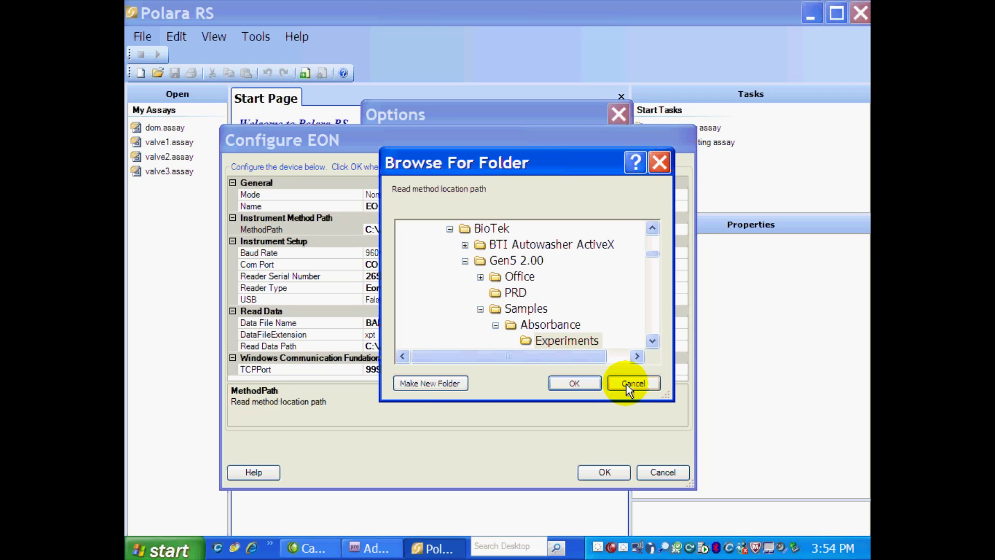
click(626, 384)
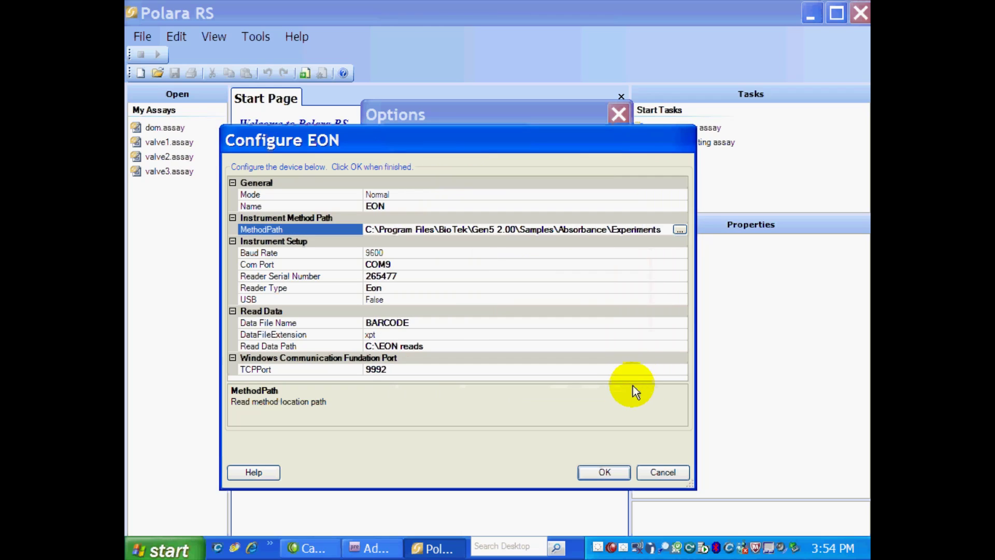
click(417, 263)
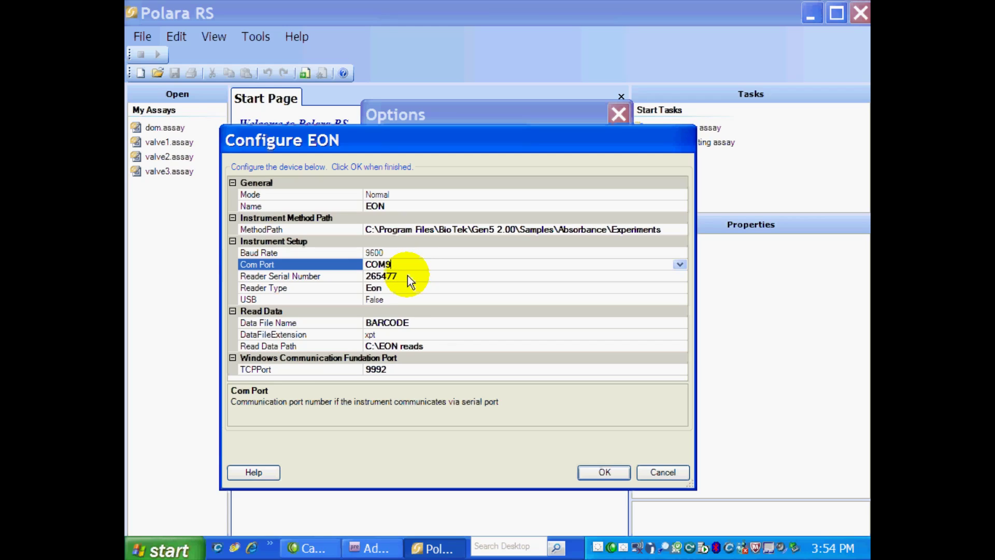
click(407, 276)
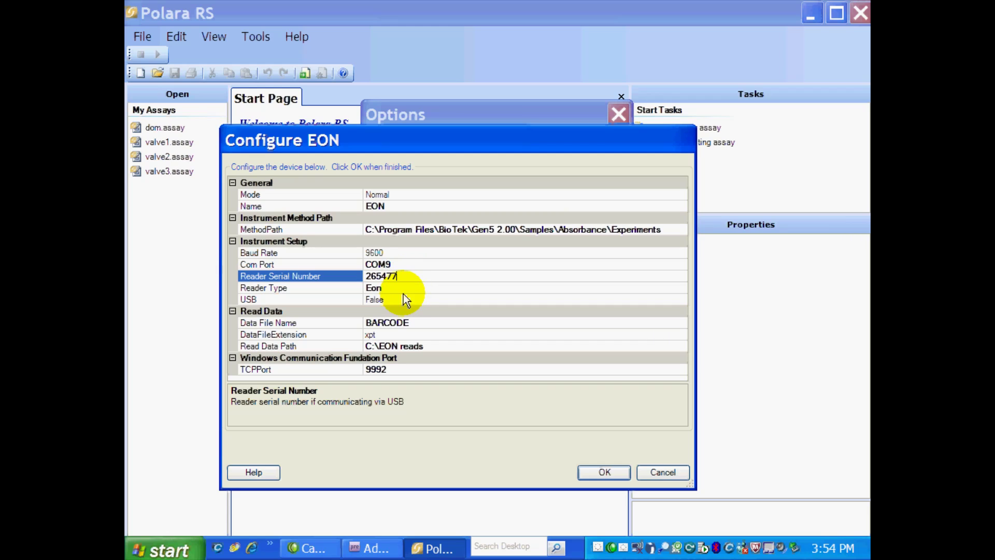
click(403, 289)
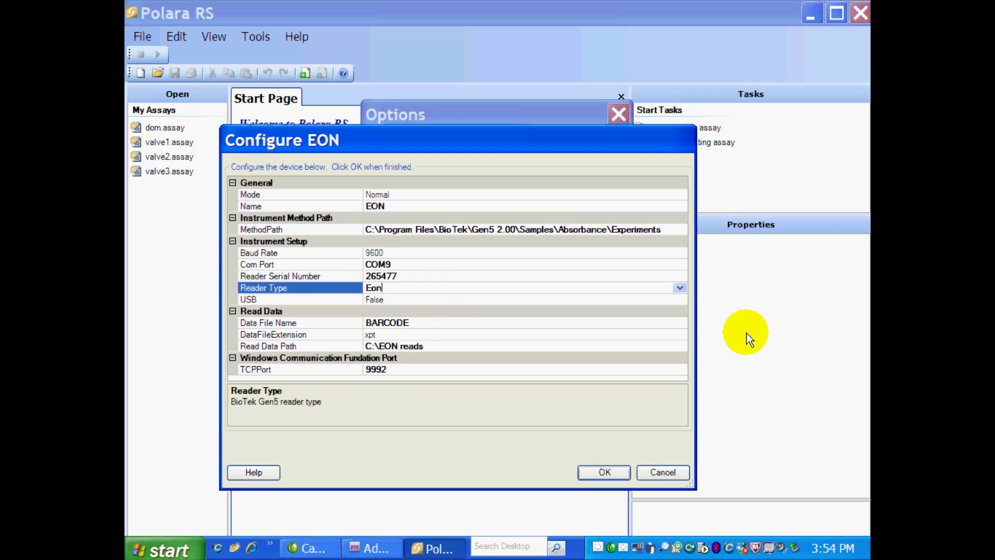
click(679, 288)
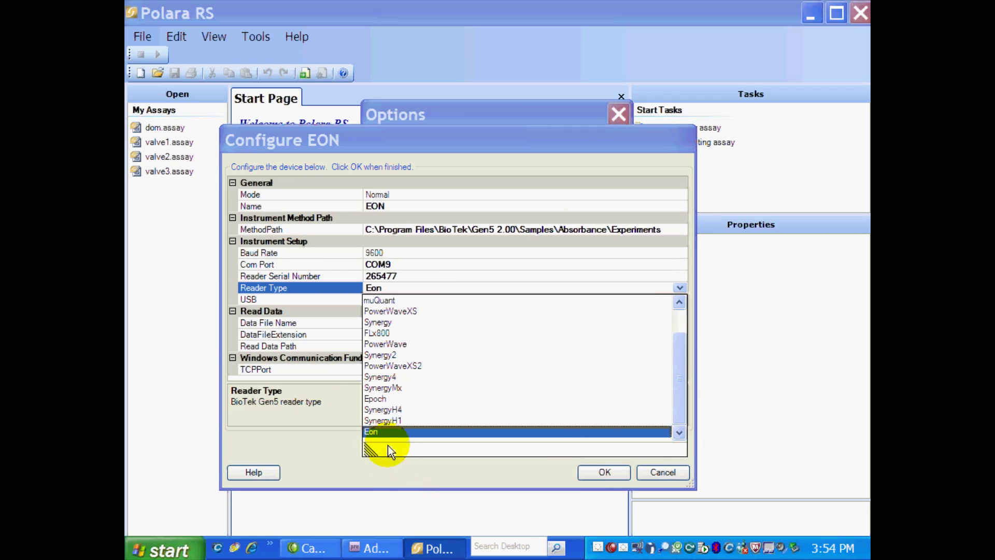
click(380, 433)
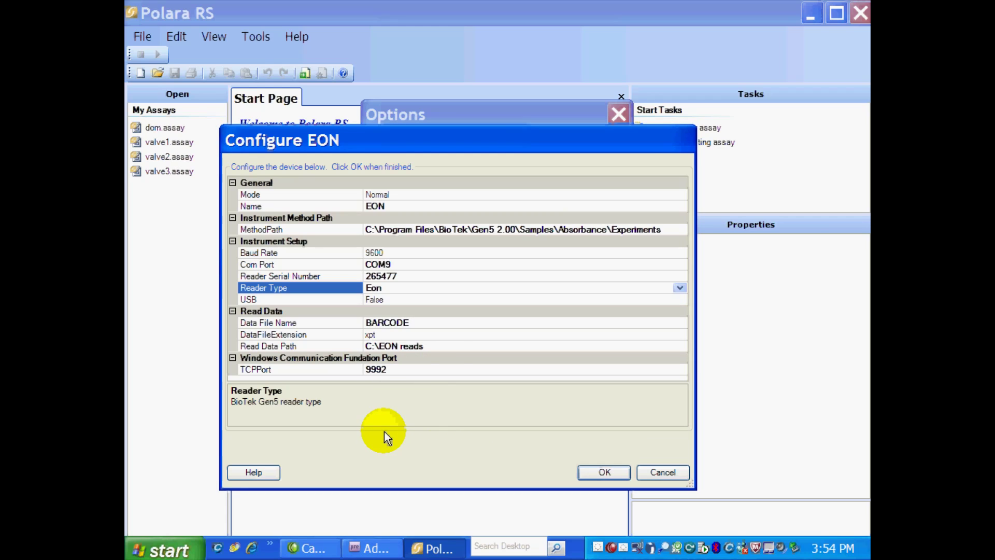
click(438, 320)
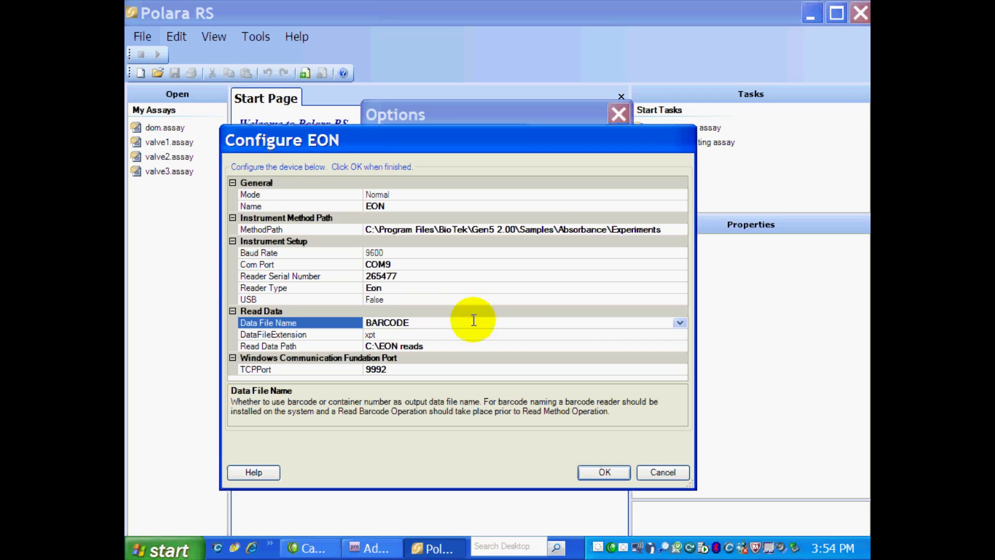
- Set the EON data file naming to BARCODE and select the Read Data Path setting
click(679, 323)
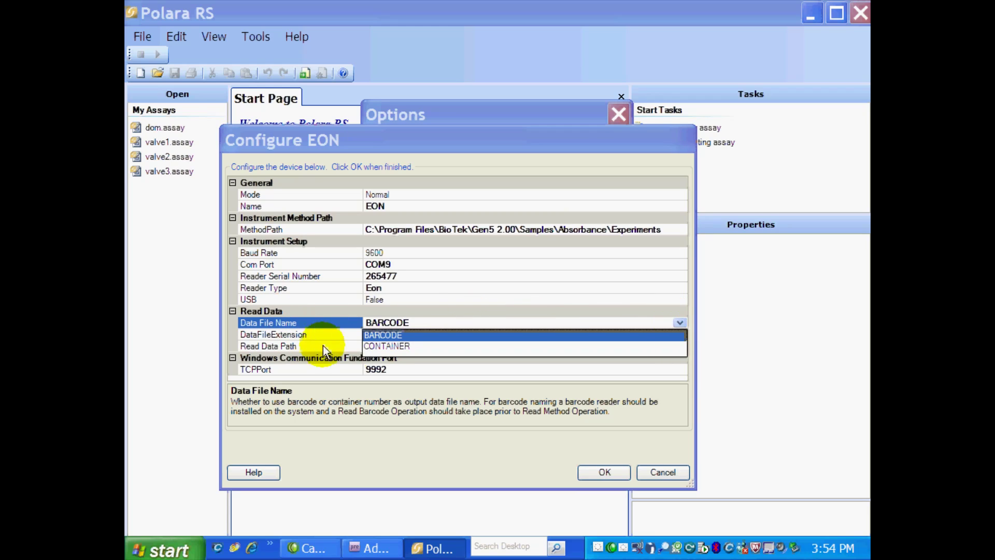
click(386, 346)
click(679, 322)
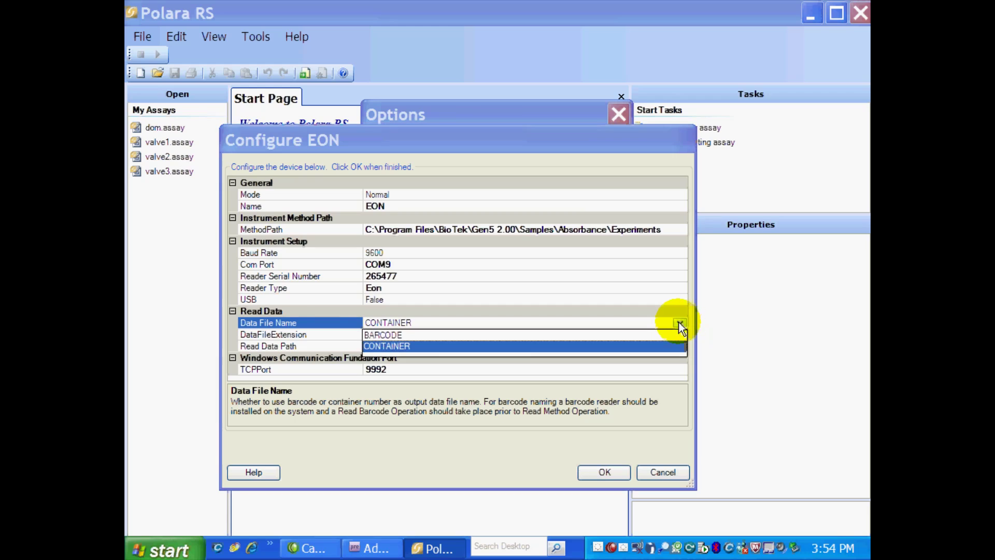
click(390, 335)
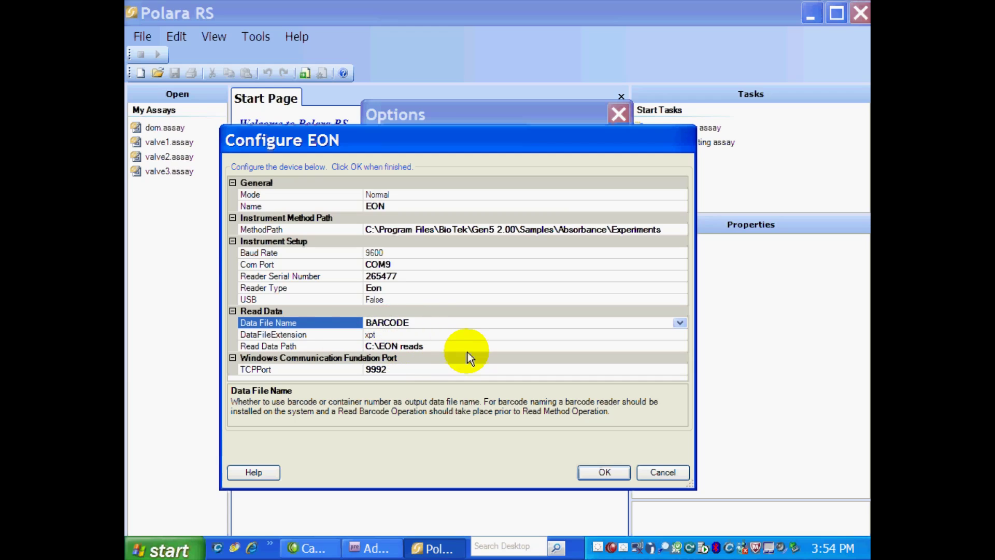
click(455, 344)
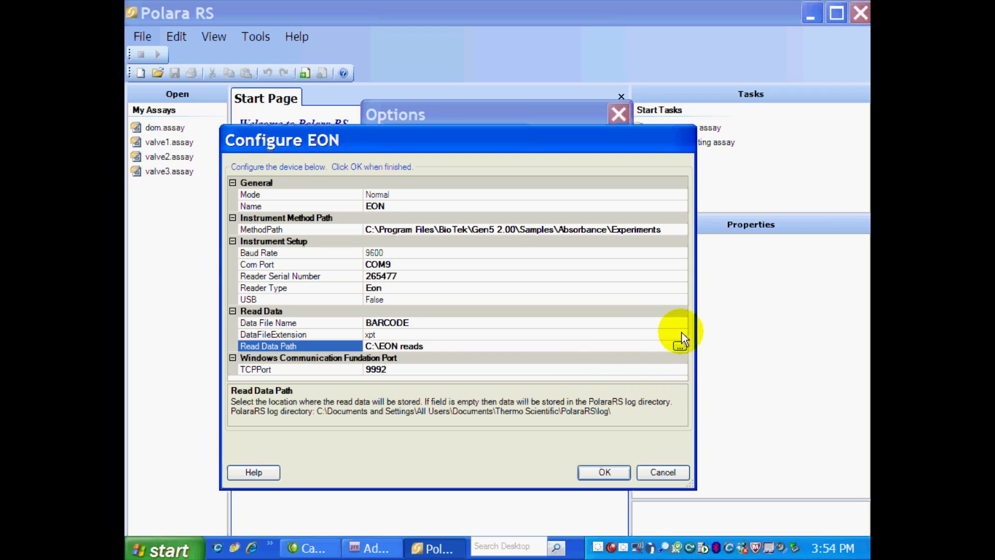
- Close the EON configuration and equipment options, then create the new assay Assay1
click(604, 473)
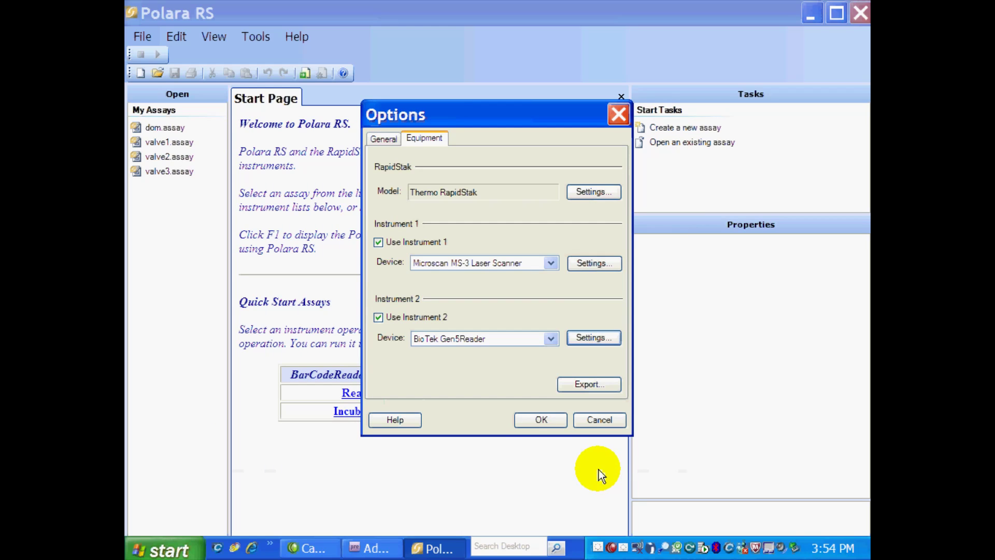
click(541, 420)
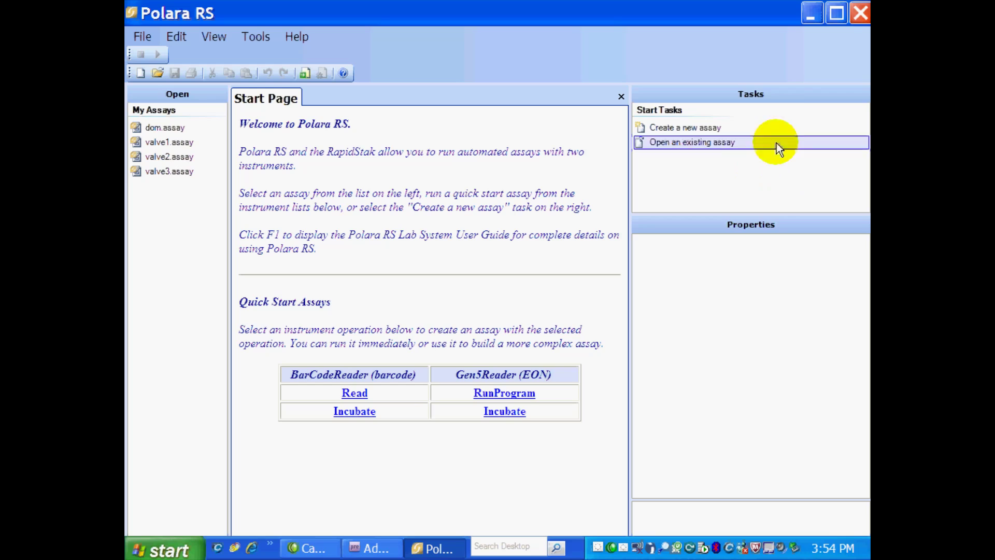
click(685, 130)
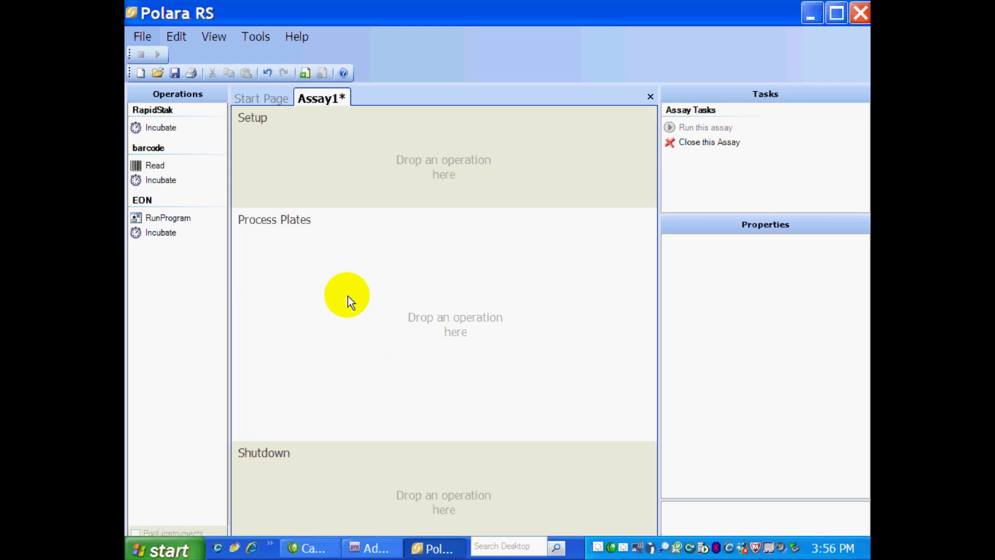
- Add a barcode Read step to Process Plates with InterveneOnNoRead set to False
drag(196, 168, 419, 256)
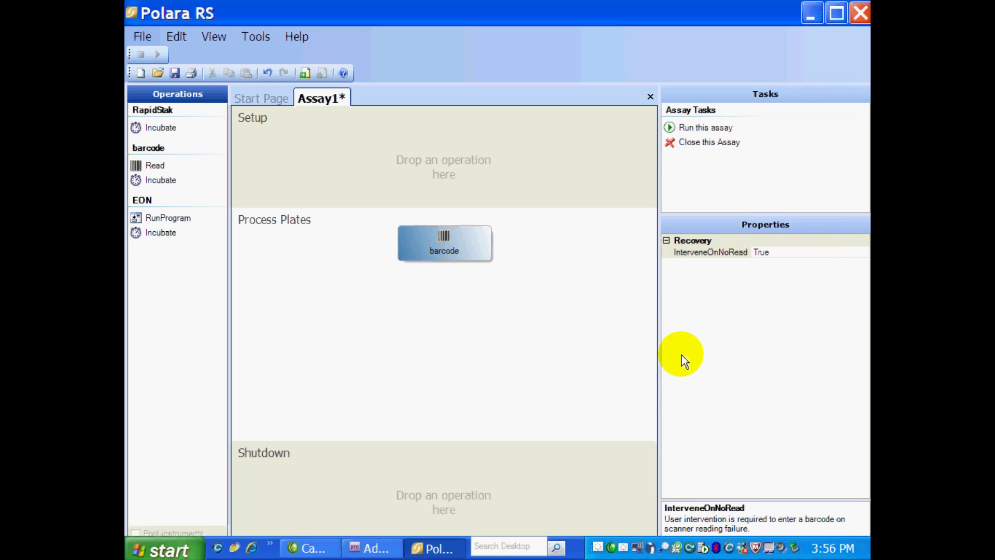
drag(659, 371, 593, 367)
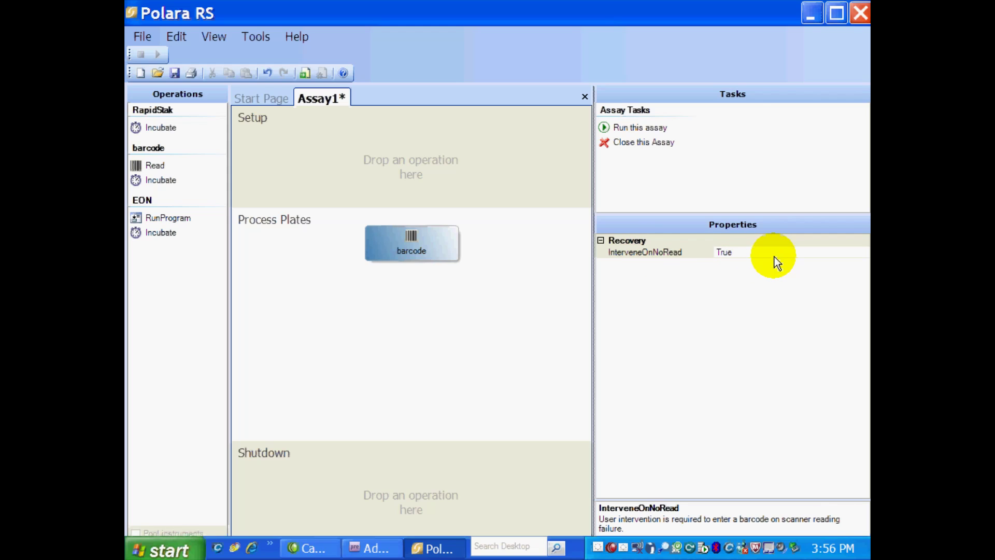
click(834, 254)
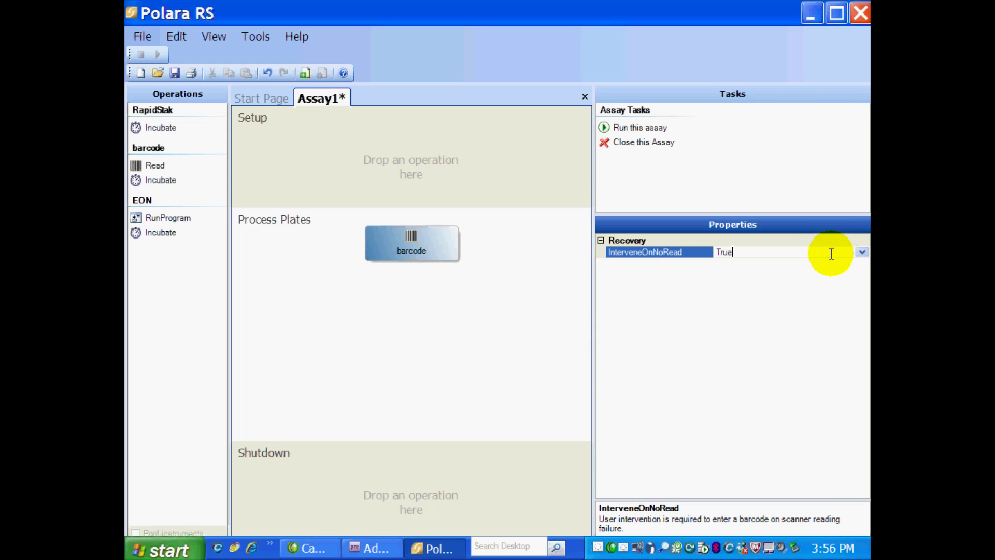
click(862, 253)
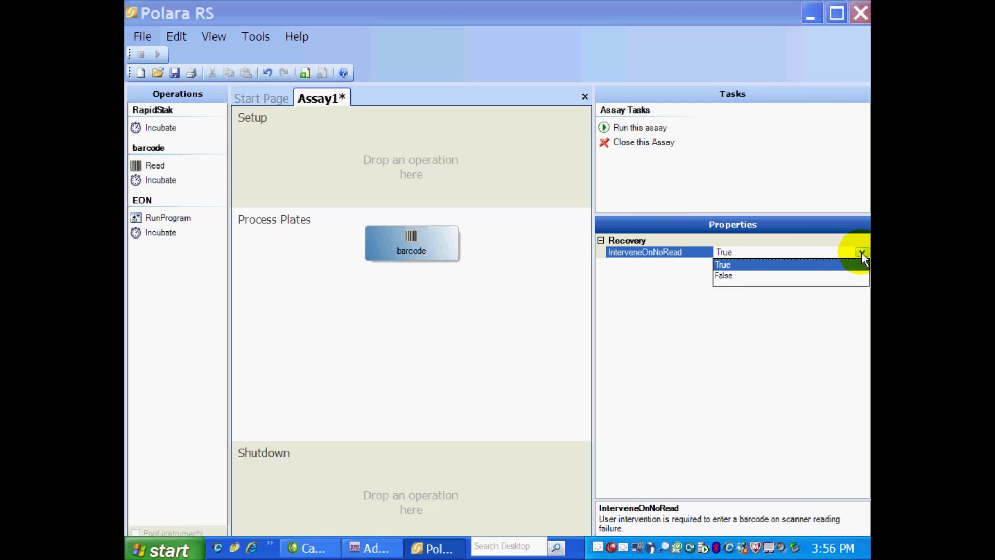
click(724, 276)
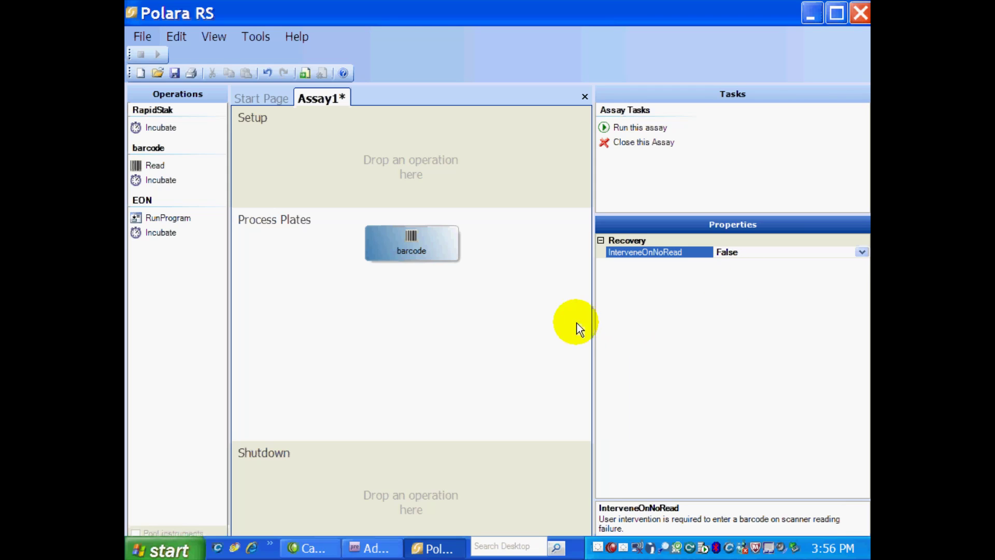
drag(592, 313, 681, 315)
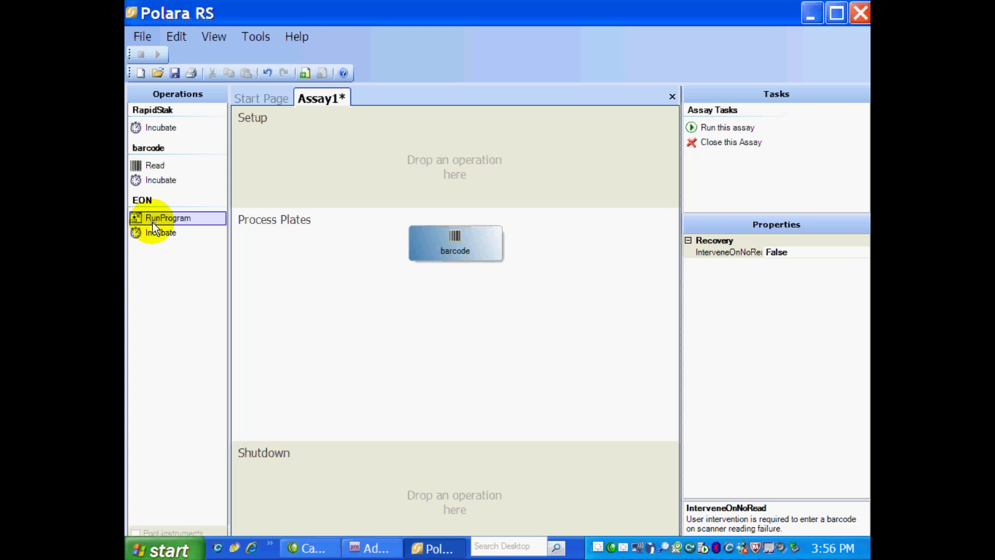
- Add an EON RunProgram step below barcode using method Experiment3.xpt, then open the run setup
drag(154, 219, 401, 300)
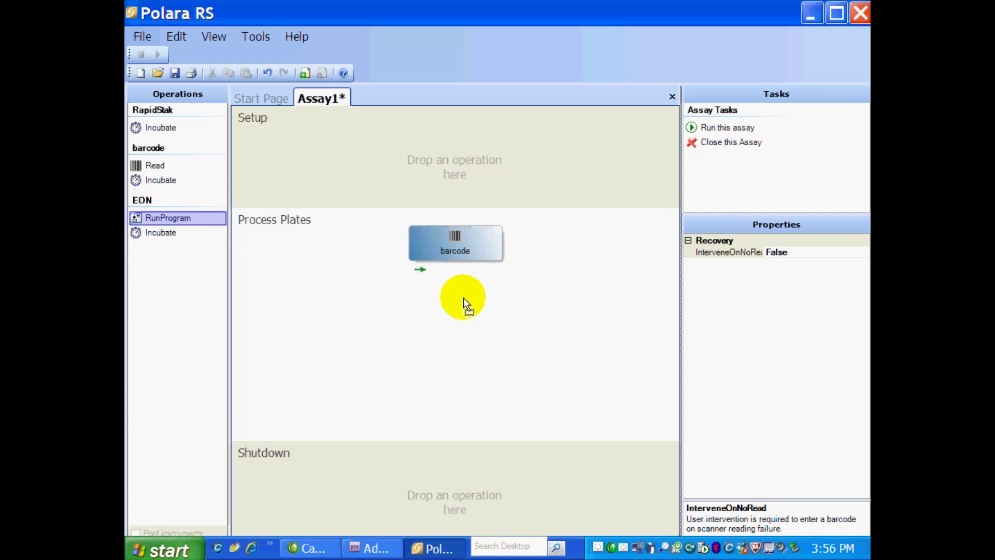
drag(463, 297, 462, 297)
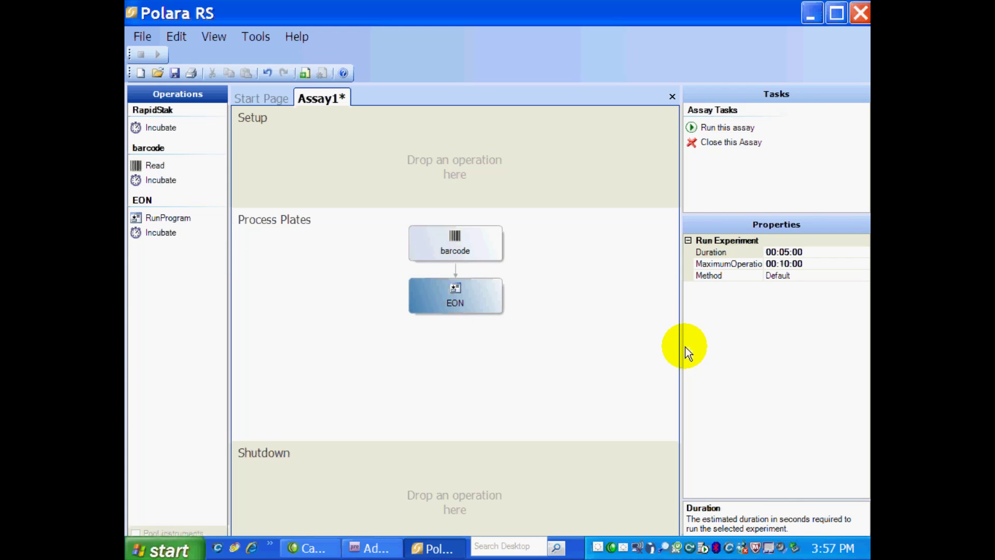
drag(679, 346, 650, 342)
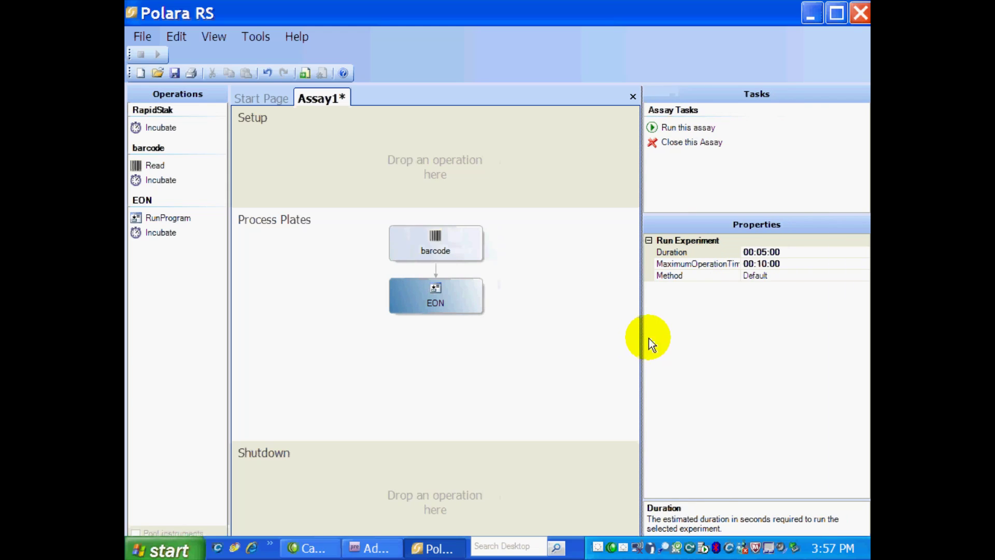
click(781, 276)
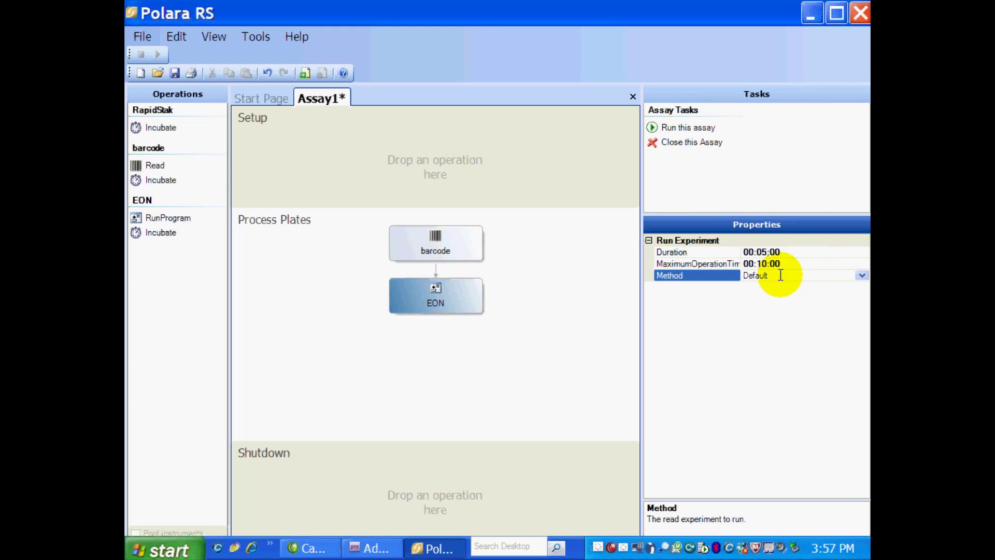
click(861, 277)
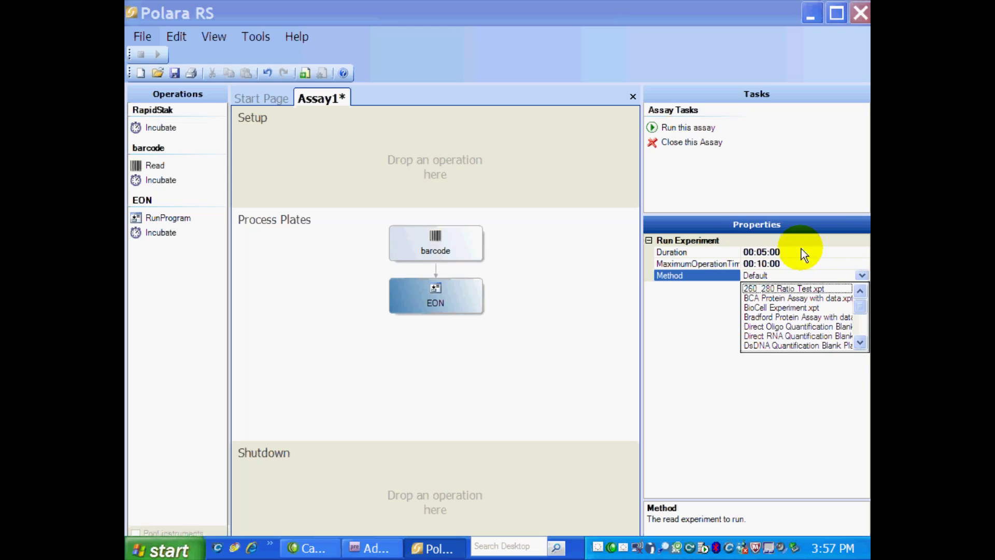
click(859, 343)
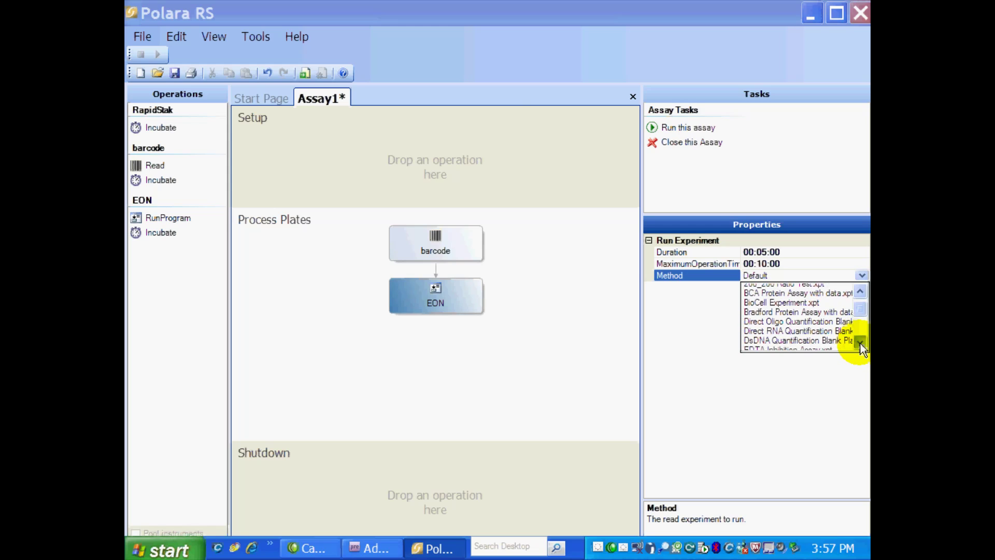
click(859, 343)
click(859, 343)
click(859, 343)
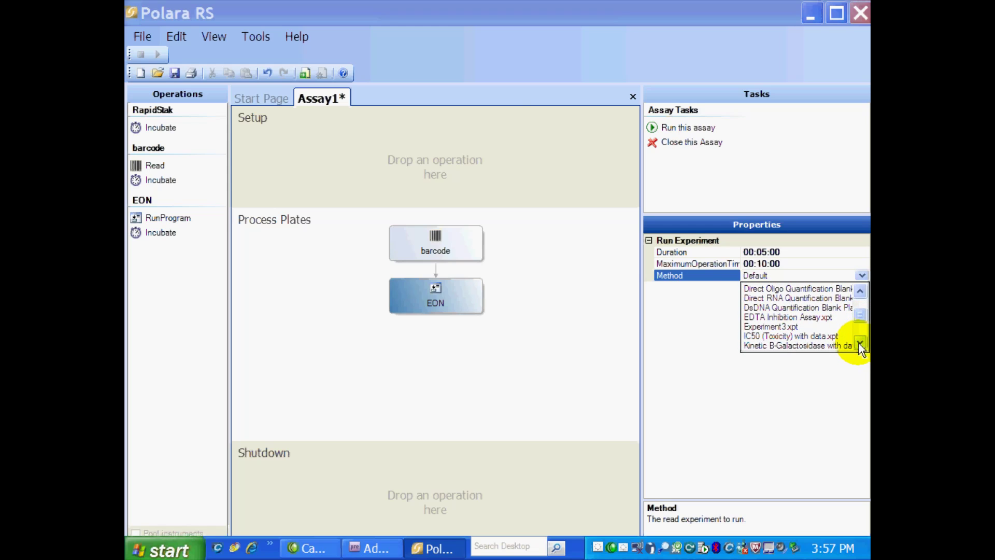
click(767, 327)
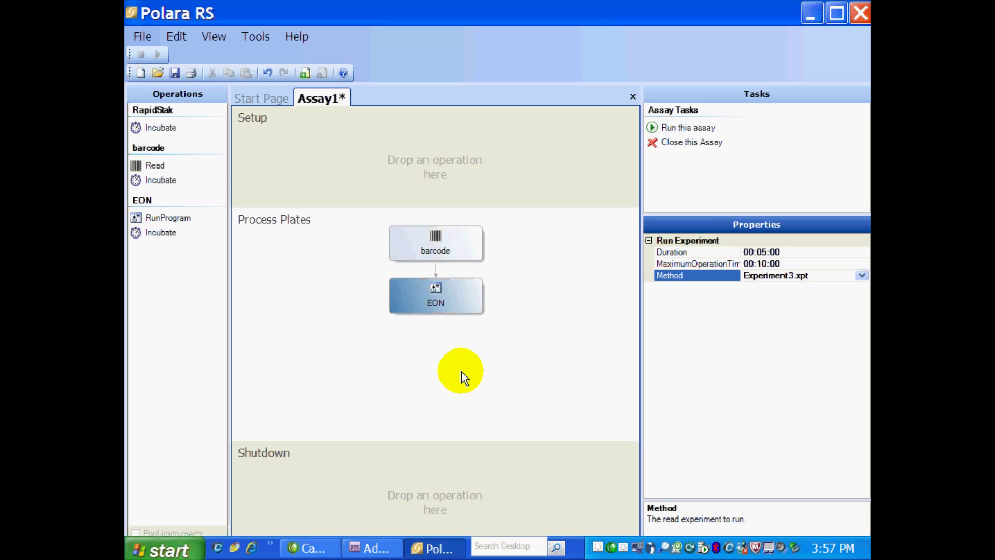
click(654, 127)
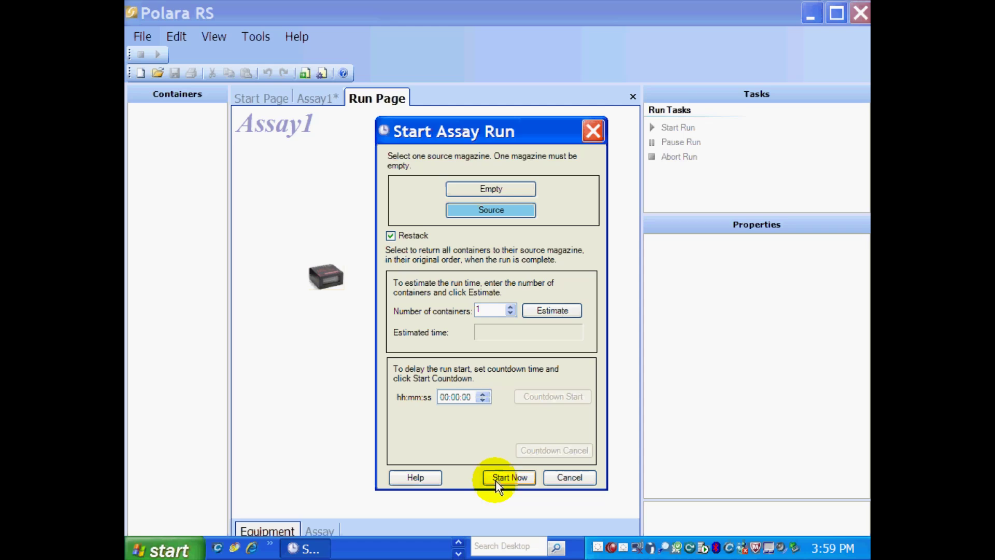
- Start Assay1's run immediately with Start Now
click(510, 476)
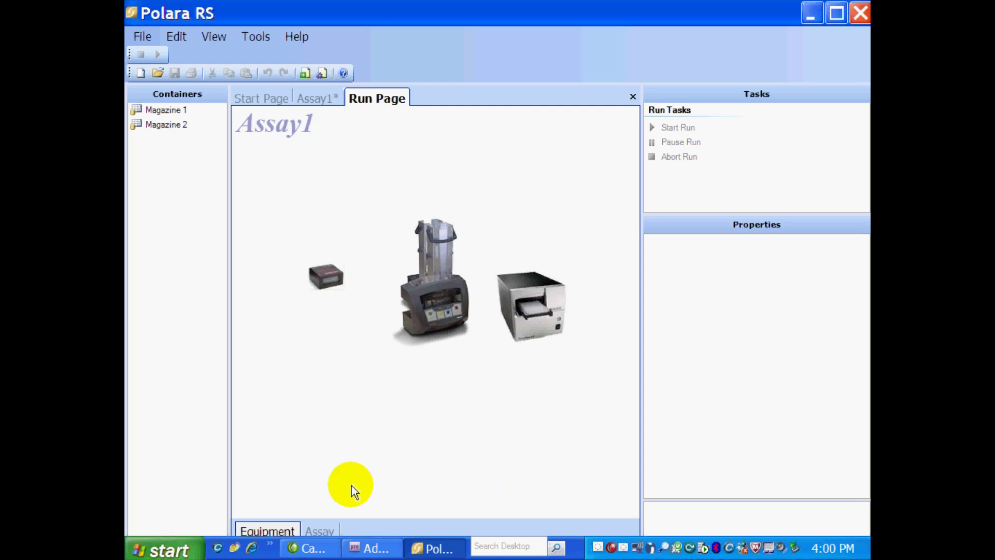
- Check the assay's workflow steps, then return to the instruments view to monitor the run
click(320, 531)
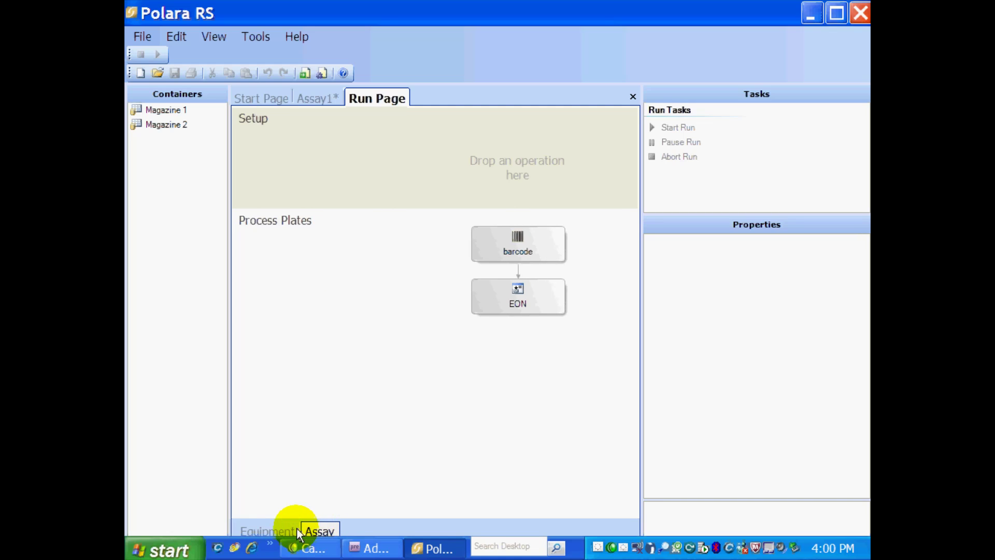
click(272, 527)
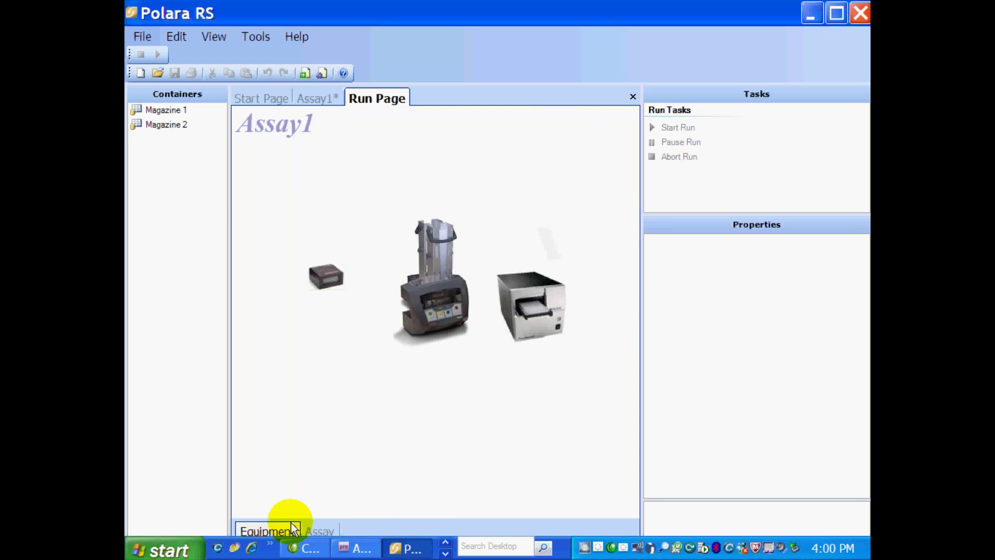